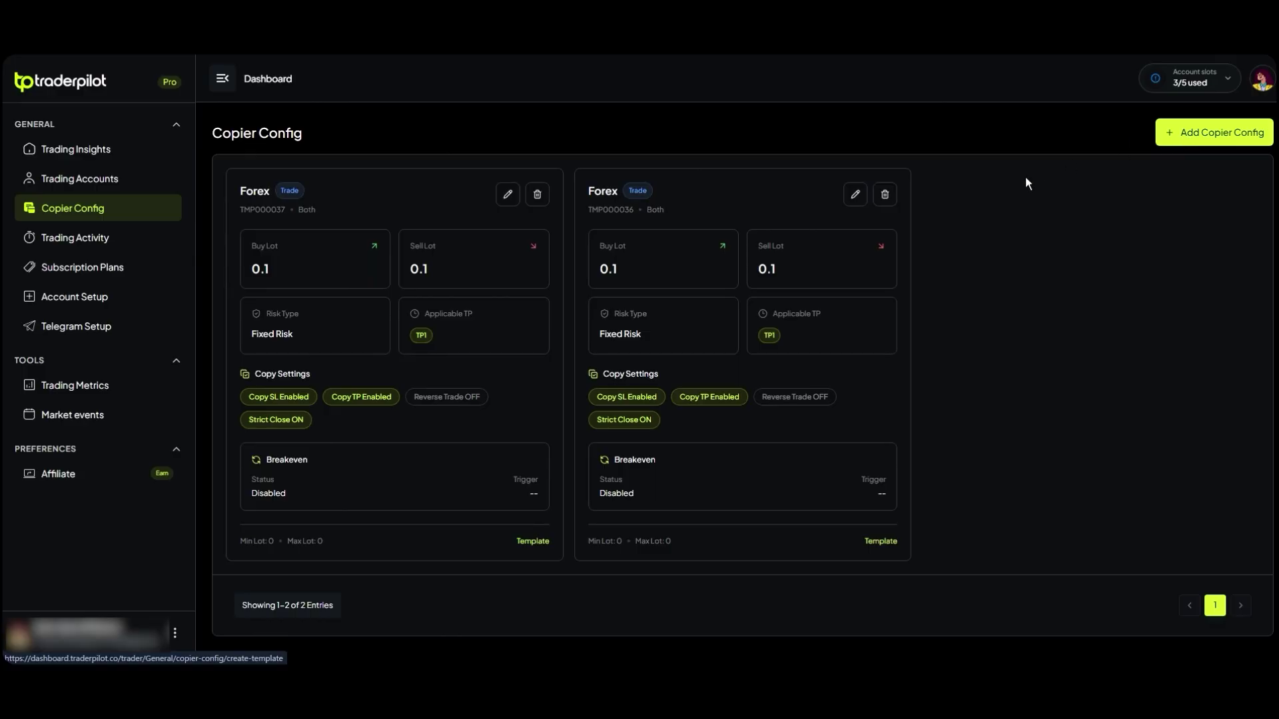
Start a new copier config template named "Forex mt5" and set its max trades to 100
{"action": "left_click", "coordinate": [1197, 136]}
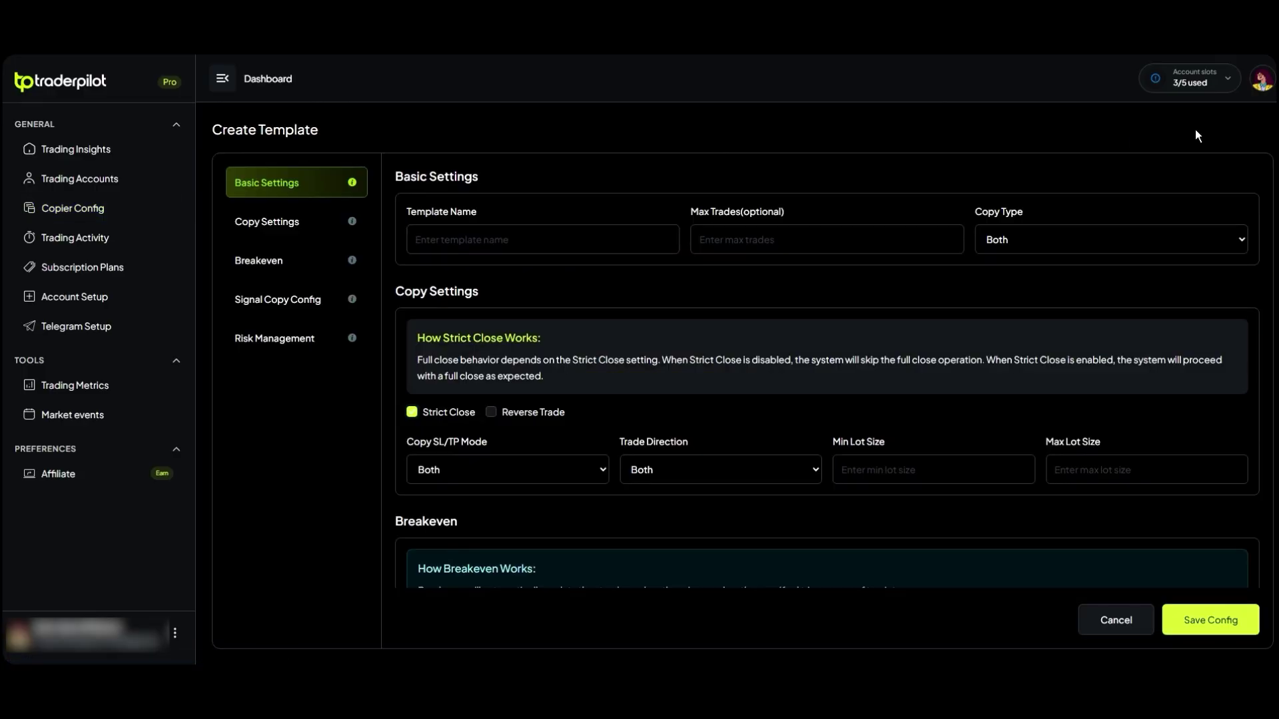
{"action": "left_click", "coordinate": [482, 241]}
{"action": "type", "text": "Forex mt5"}
{"action": "left_click", "coordinate": [850, 247]}
{"action": "type", "text": "100"}
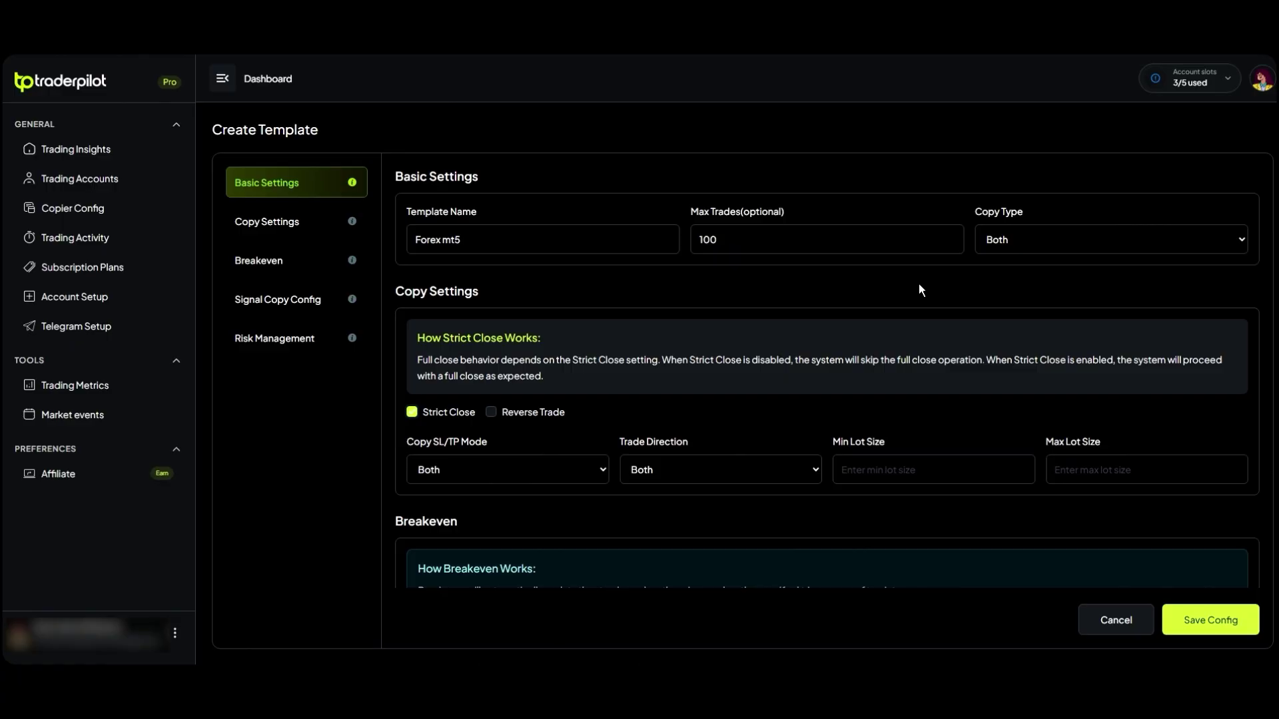
Compare the template sections offered by the Signal Copy, Trade Copy and Both copy types, ending with Both selected
{"action": "left_click", "coordinate": [1000, 245]}
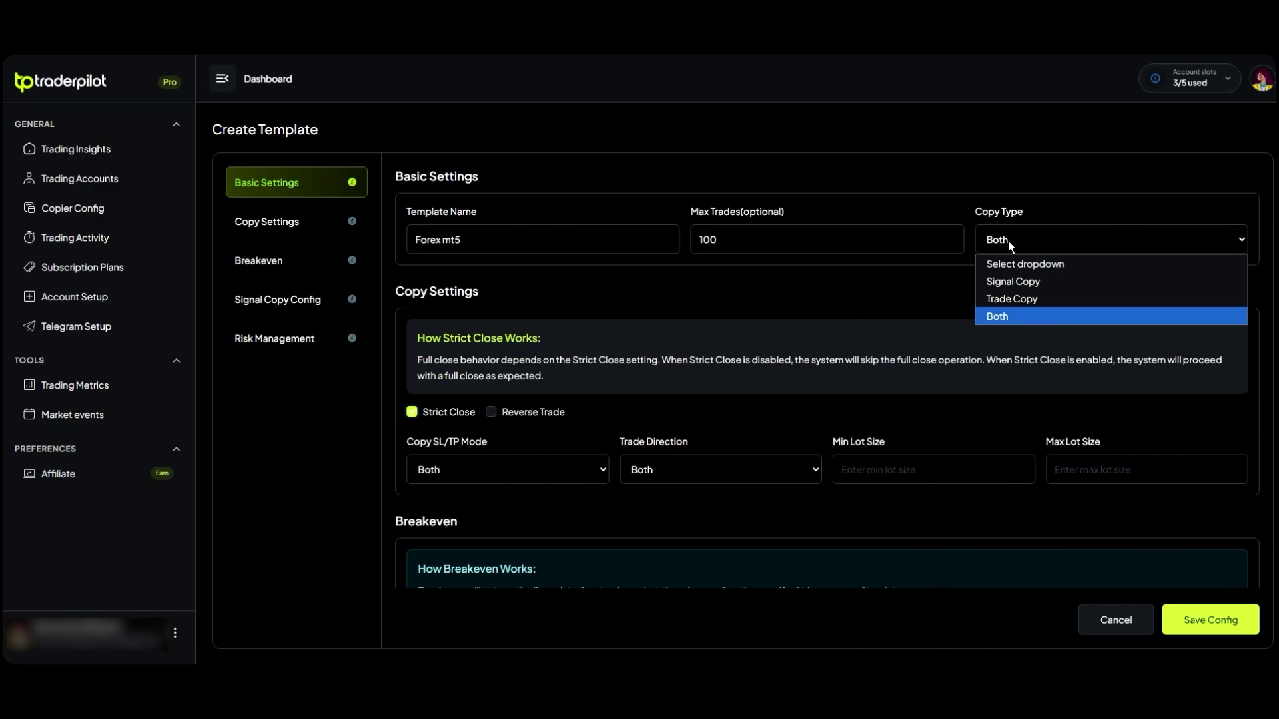
{"action": "left_click", "coordinate": [999, 281]}
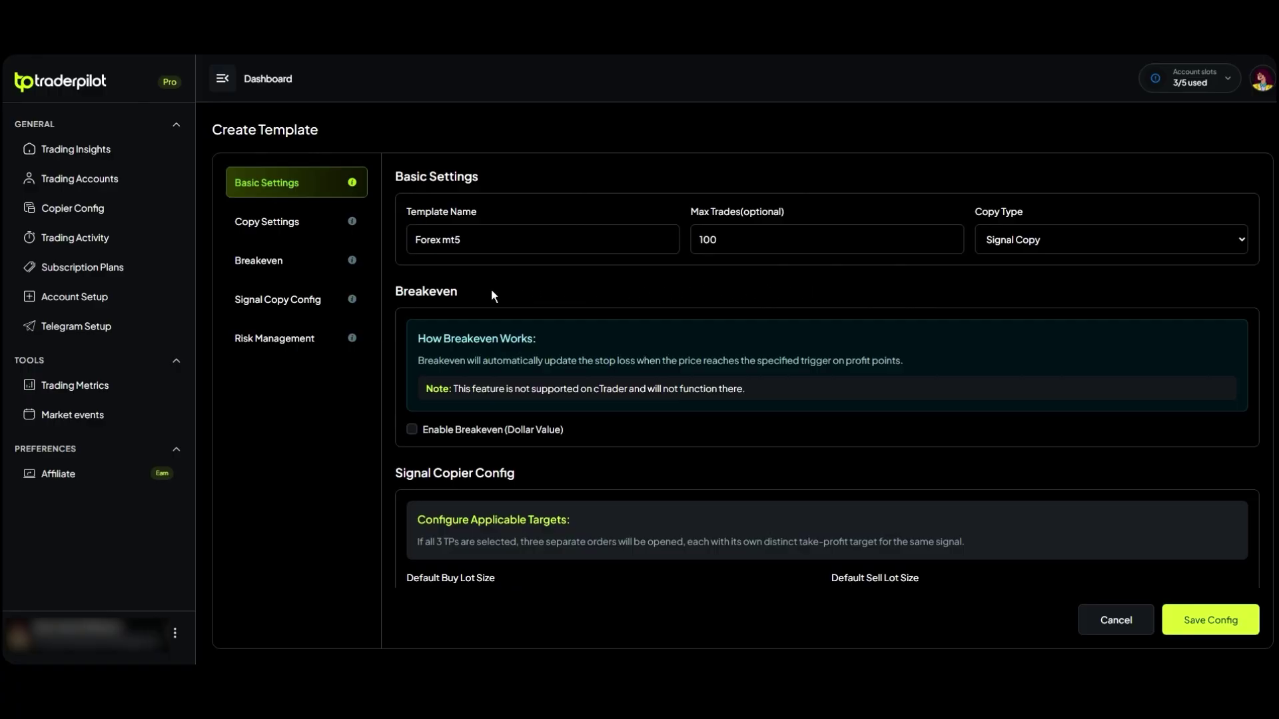
{"action": "left_click", "coordinate": [1021, 237]}
{"action": "left_click", "coordinate": [980, 299]}
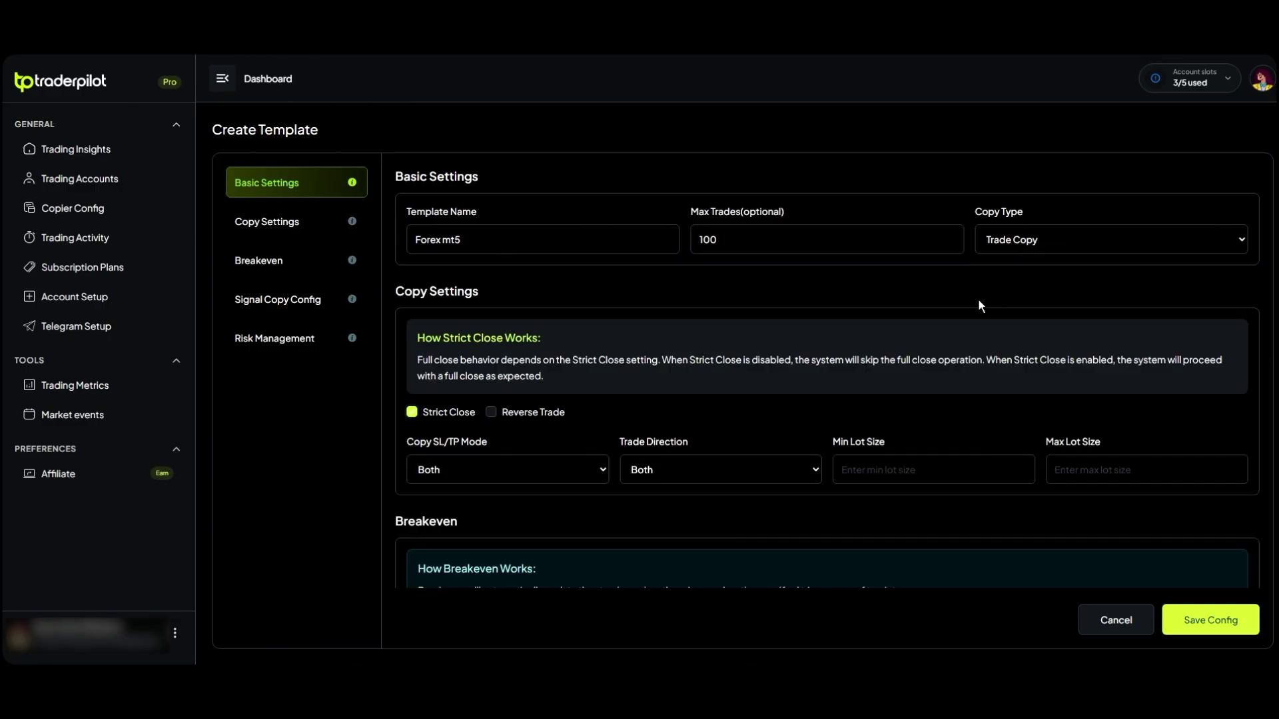
{"action": "scroll", "coordinate": [530, 303], "scroll_direction": "down", "scroll_amount": 5}
{"action": "scroll", "coordinate": [533, 300], "scroll_direction": "up", "scroll_amount": 5}
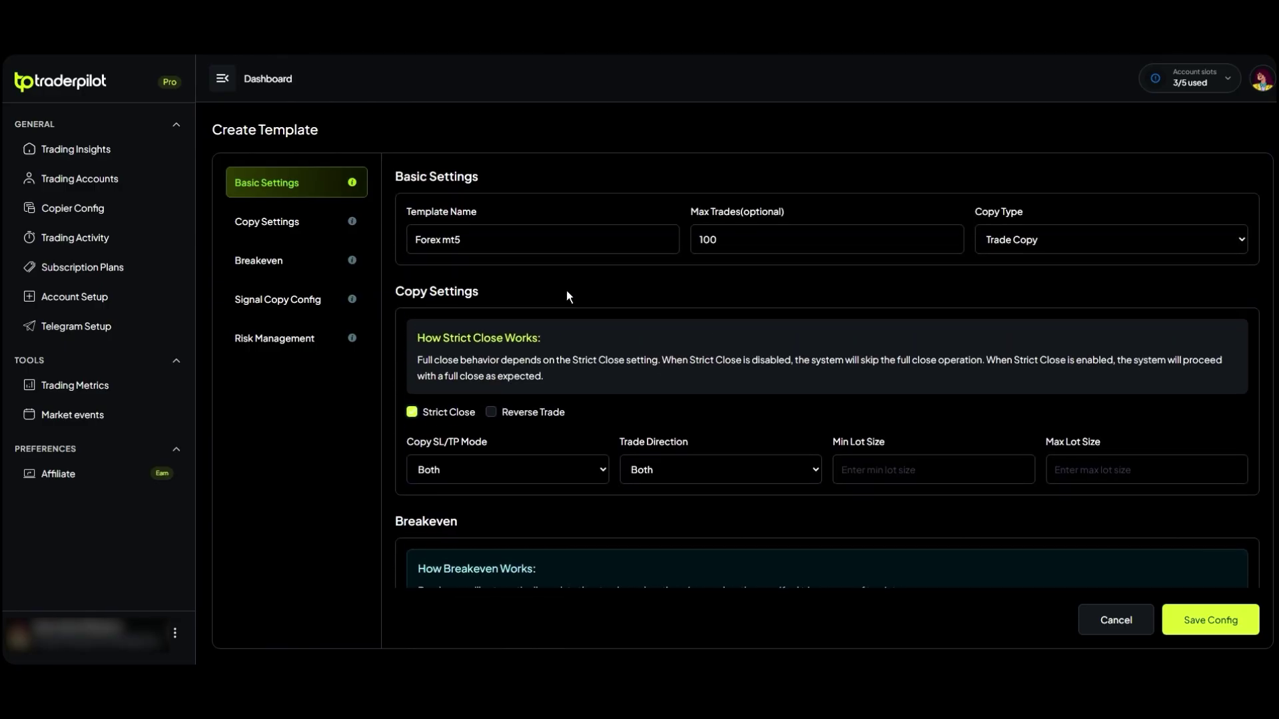
{"action": "left_click", "coordinate": [1052, 242]}
{"action": "left_click", "coordinate": [999, 316]}
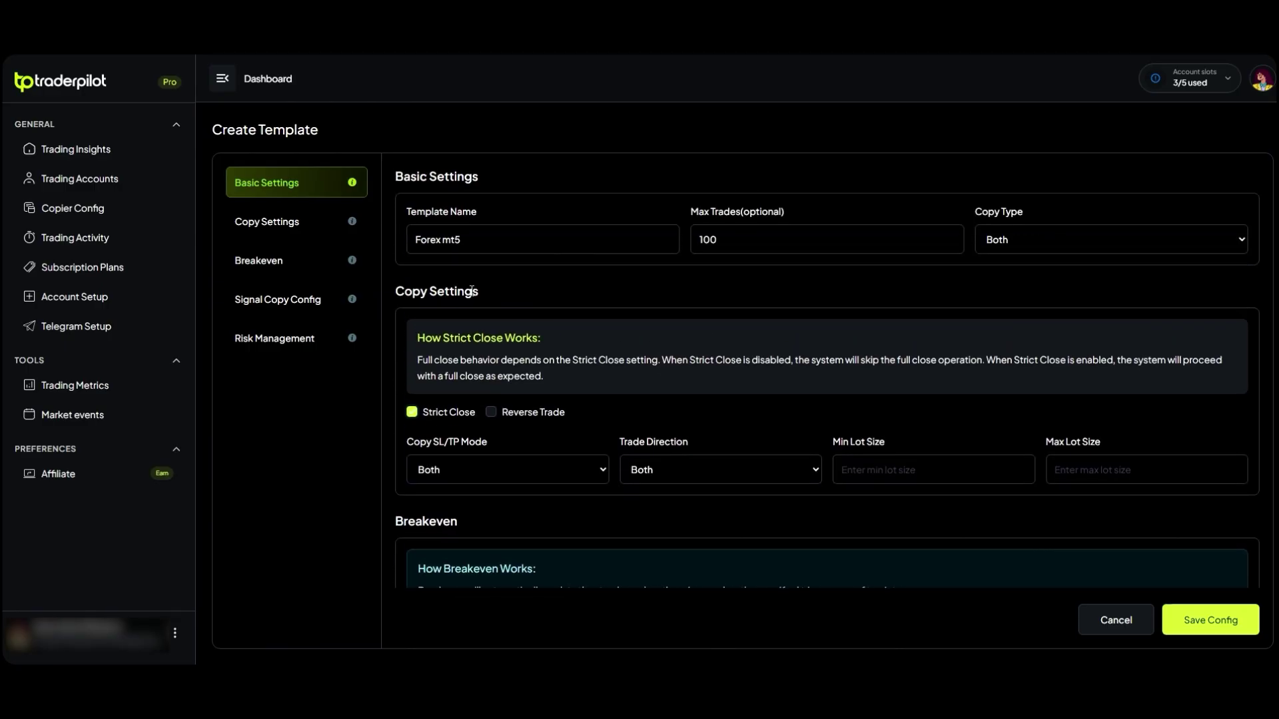
{"action": "double_click", "coordinate": [513, 290]}
{"action": "scroll", "coordinate": [513, 280], "scroll_direction": "down", "scroll_amount": 5}
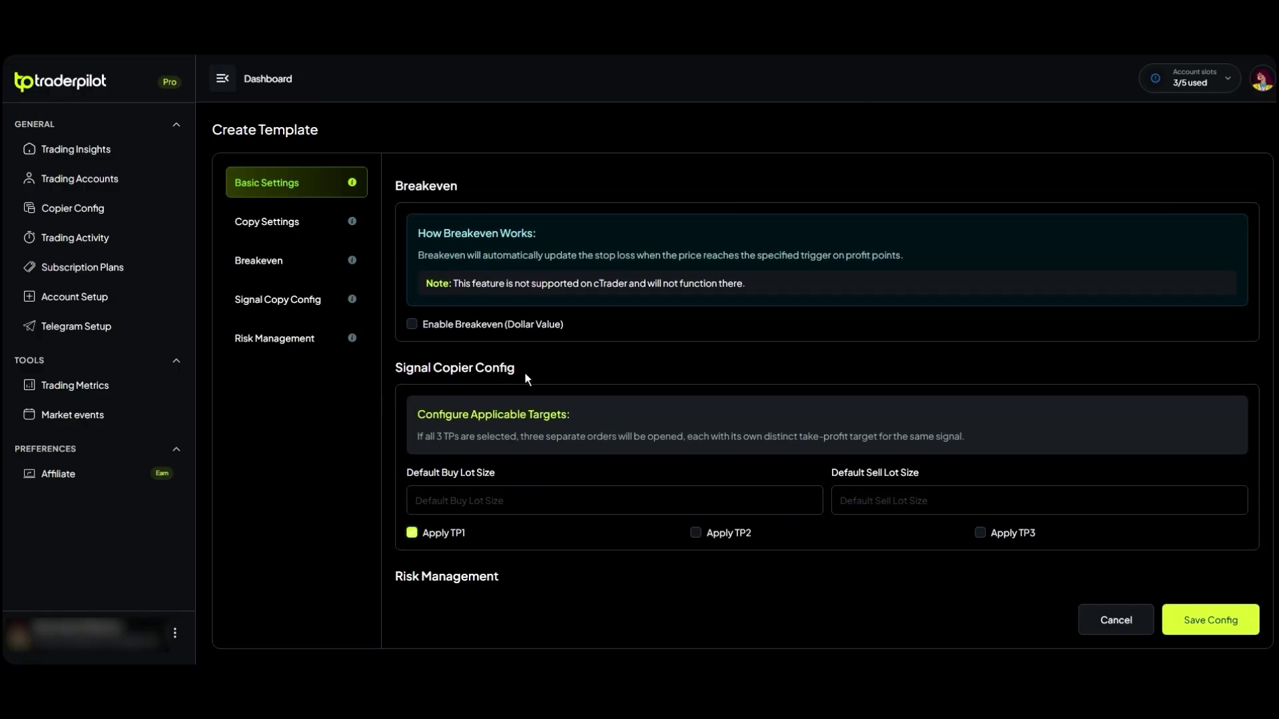
{"action": "left_click_drag", "start_coordinate": [525, 373], "coordinate": [397, 368]}
{"action": "scroll", "coordinate": [883, 290], "scroll_direction": "up", "scroll_amount": 5}
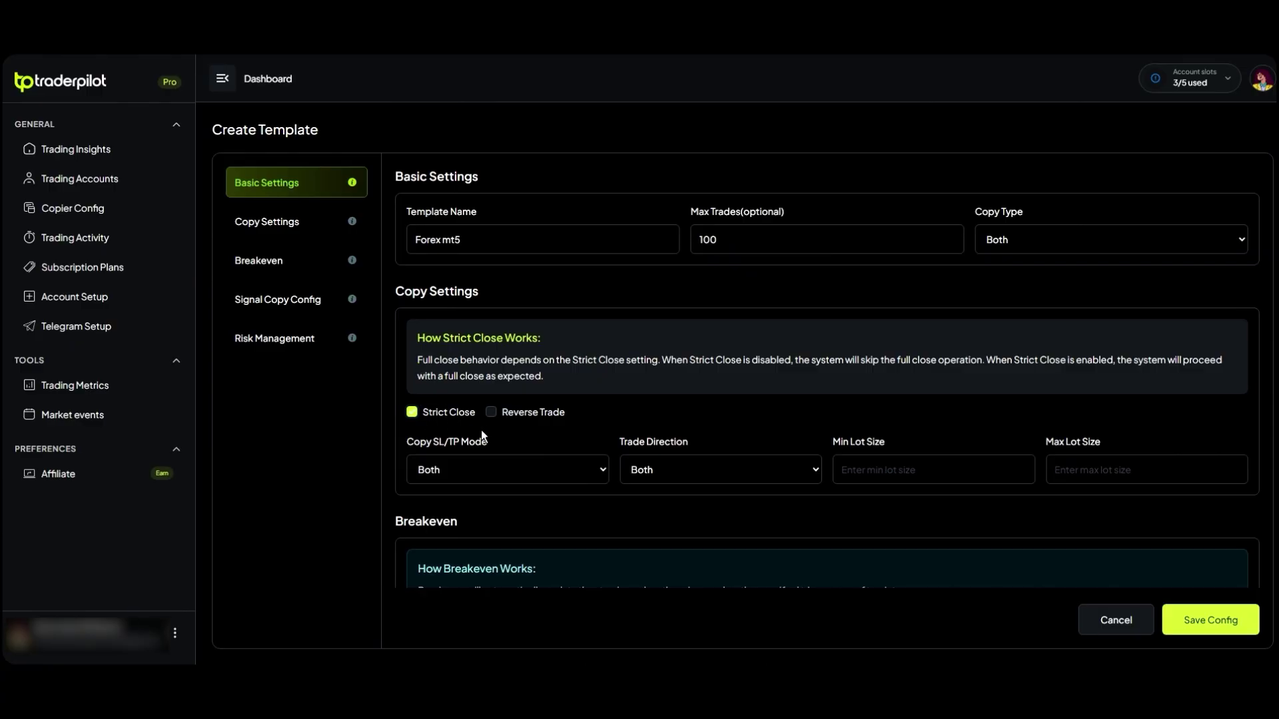
Review the Strict Close, Copy SL/TP Mode and Trade Direction options in the template's copy settings
{"action": "left_click", "coordinate": [298, 224]}
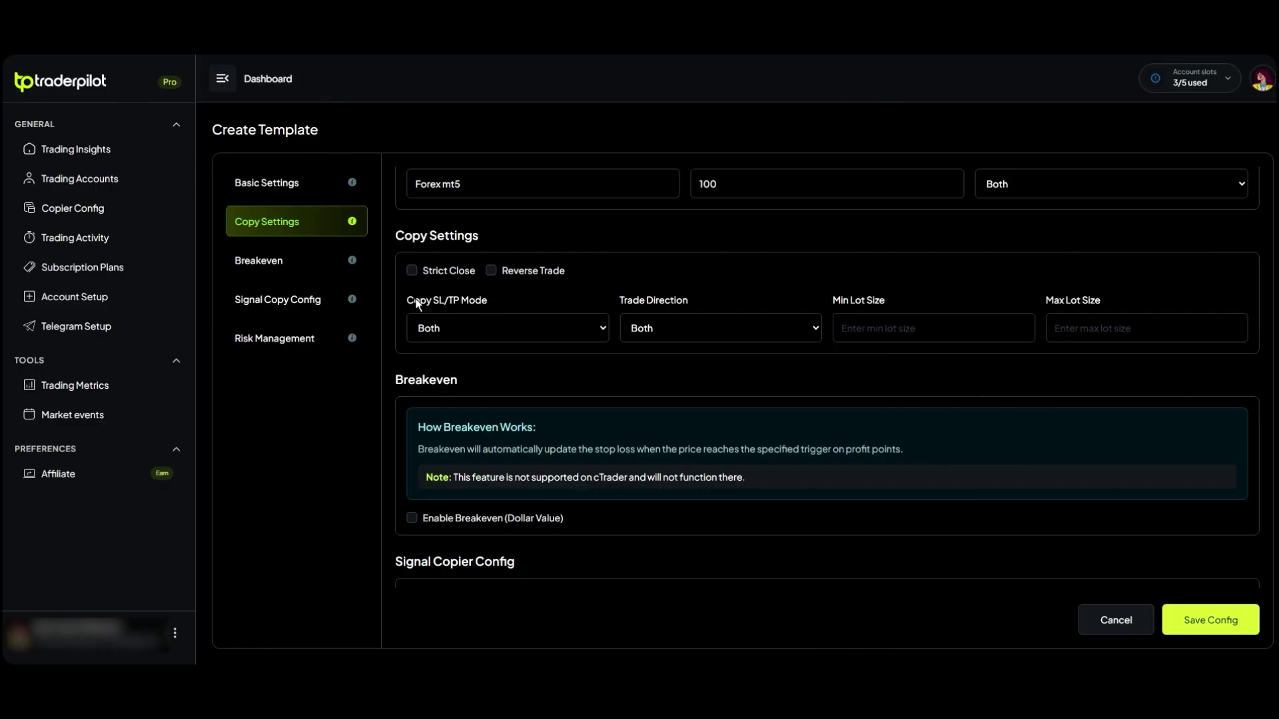
{"action": "mouse_move", "coordinate": [413, 271]}
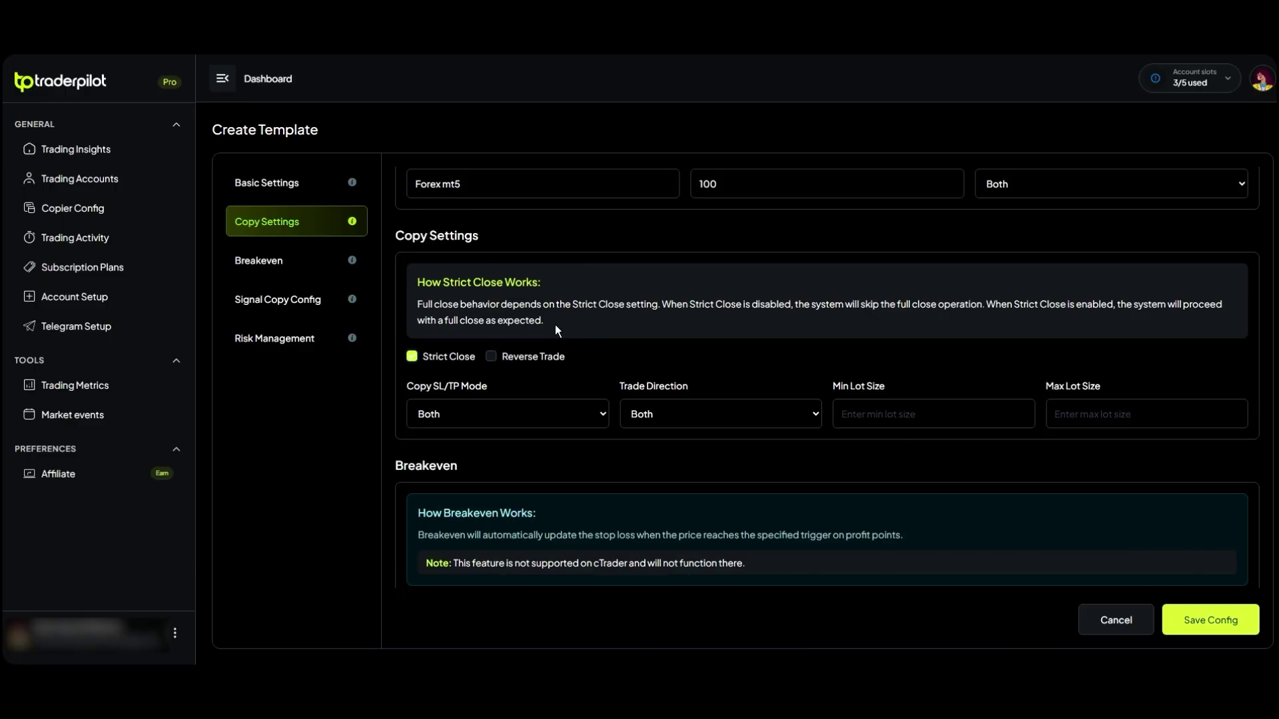
{"action": "scroll", "coordinate": [442, 309], "scroll_direction": "down", "scroll_amount": 1}
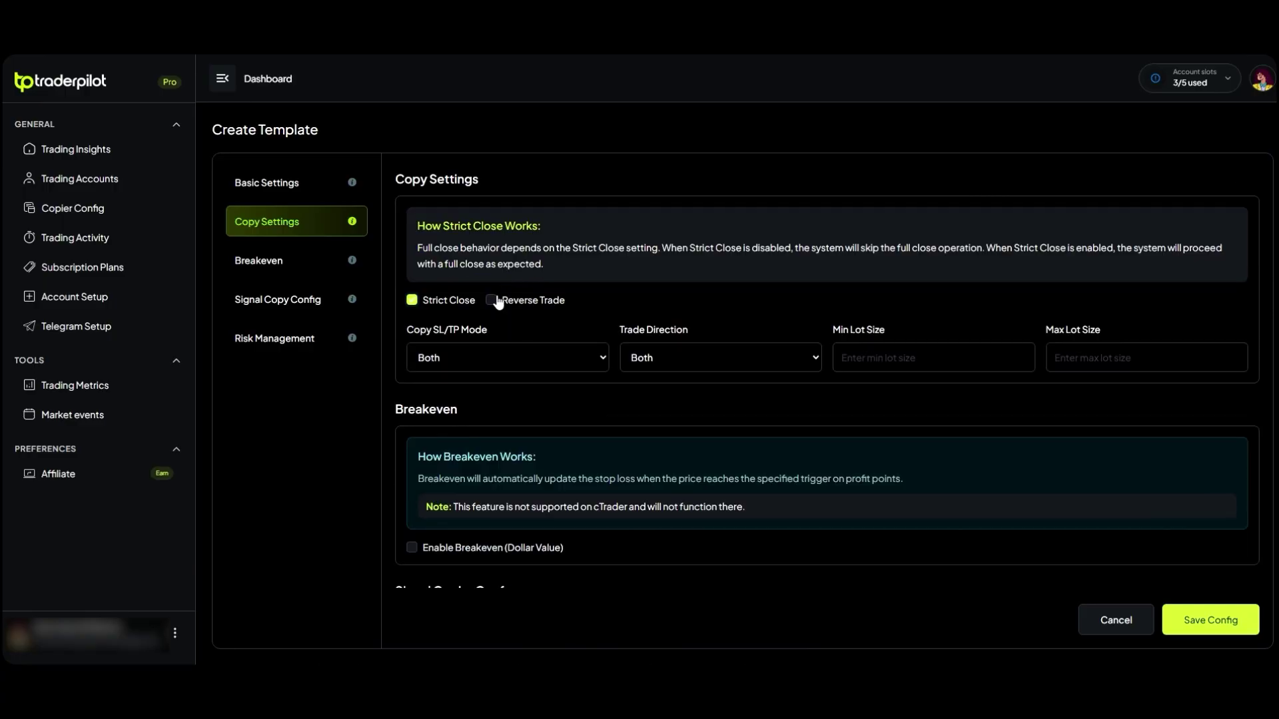
{"action": "left_click", "coordinate": [514, 360]}
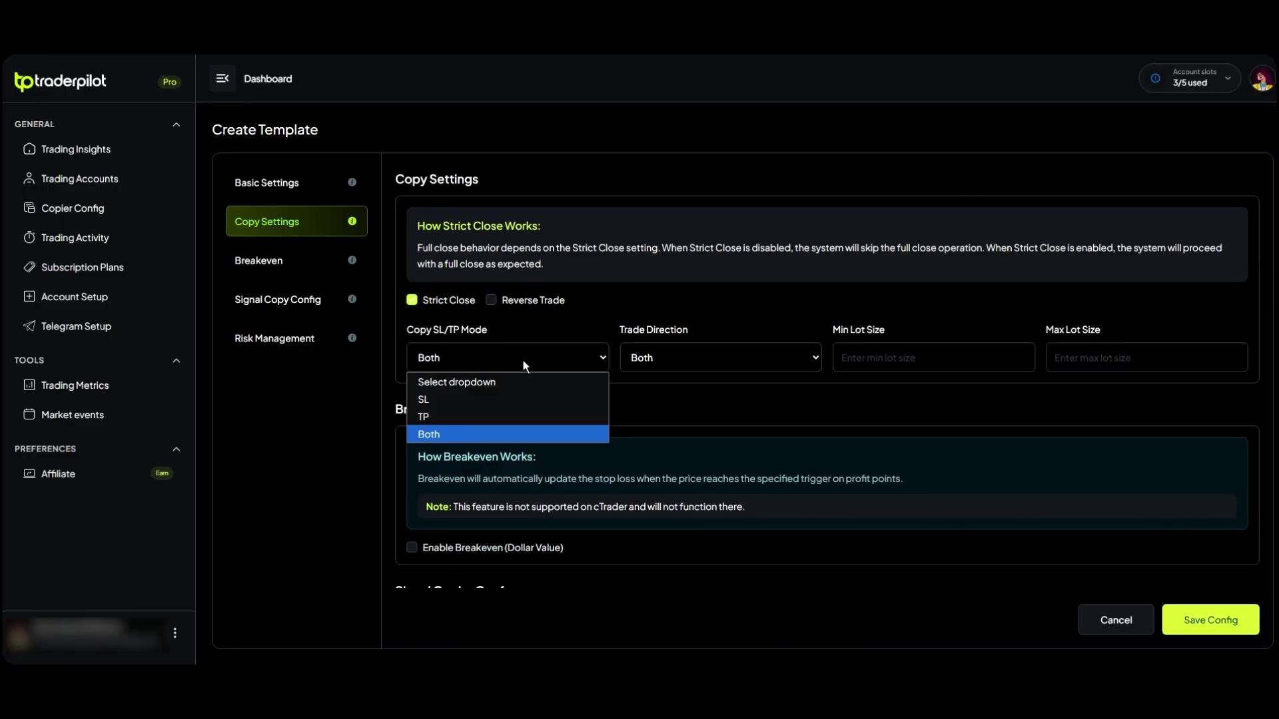
{"action": "left_click", "coordinate": [550, 321]}
{"action": "left_click", "coordinate": [679, 353]}
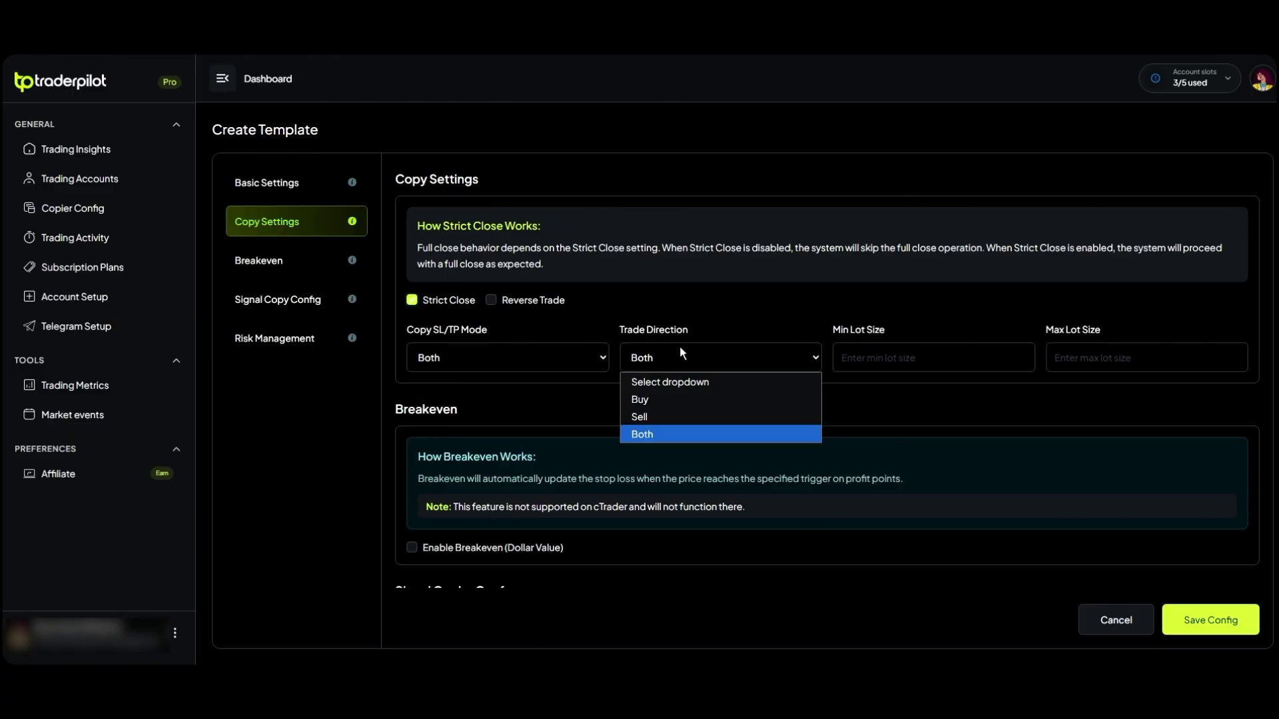
{"action": "left_click", "coordinate": [753, 315]}
Set the minimum lot size to 1 and the maximum lot size to 10
{"action": "left_click", "coordinate": [870, 358]}
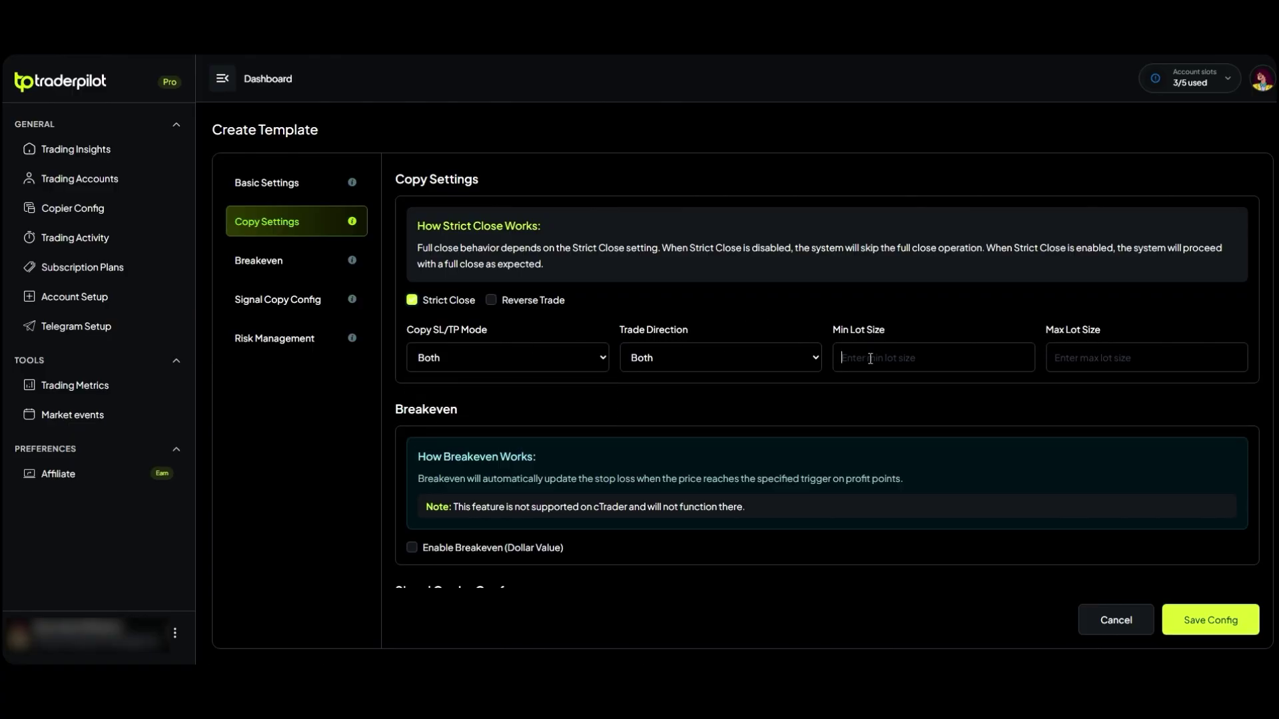
{"action": "type", "text": "1"}
{"action": "left_click", "coordinate": [1085, 355]}
{"action": "type", "text": "10"}
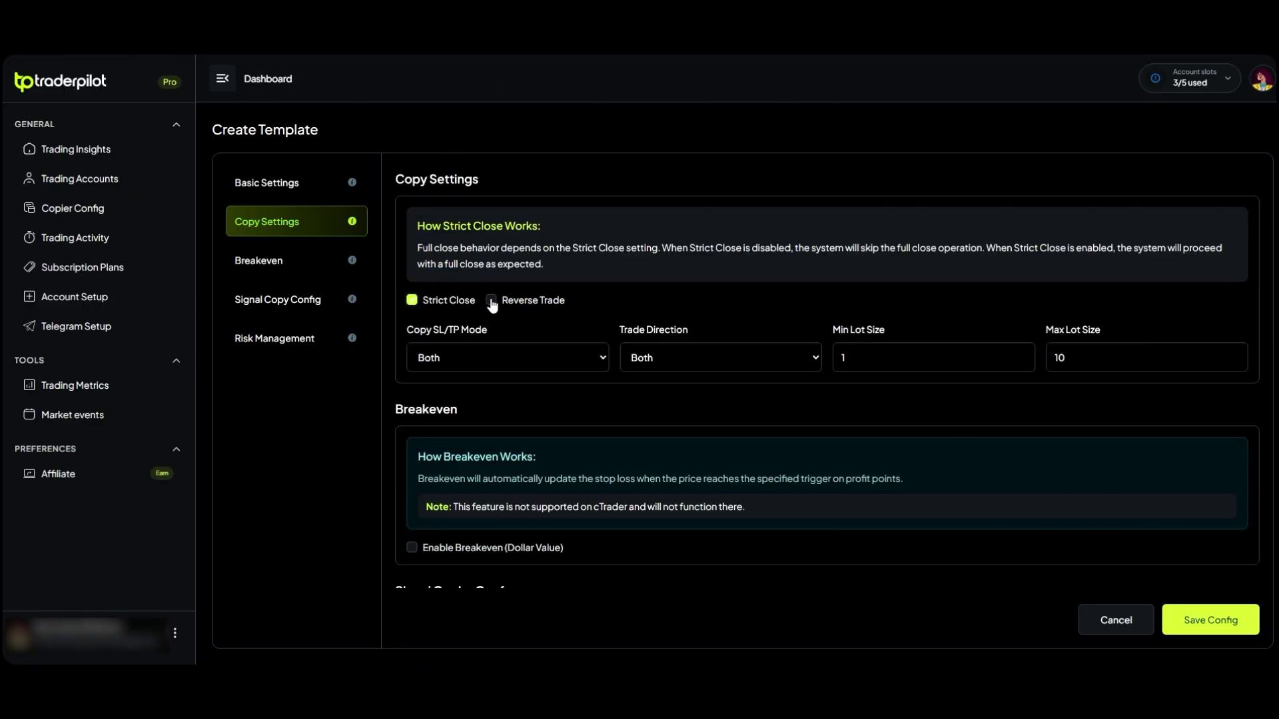
Enable Reverse Trade alongside Strict Close, and check the choices for Copy SL/TP Mode and Trade Direction
{"action": "left_click", "coordinate": [491, 300]}
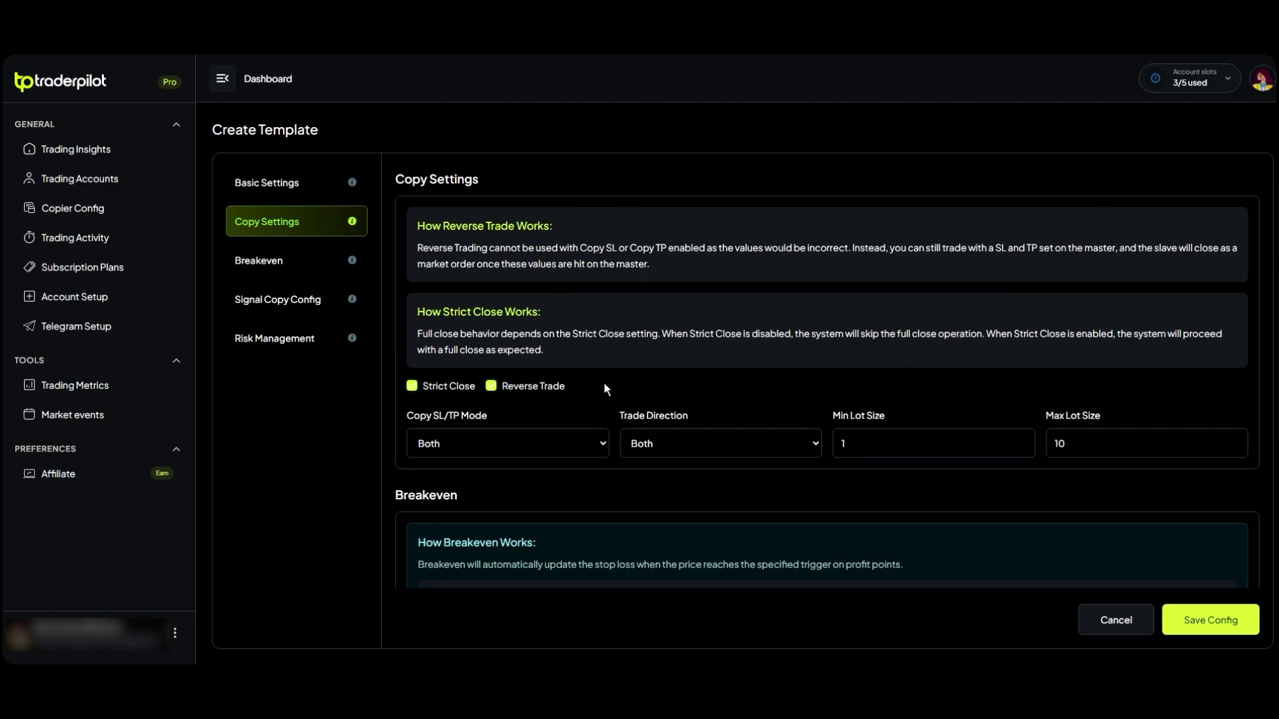
{"action": "left_click", "coordinate": [412, 387]}
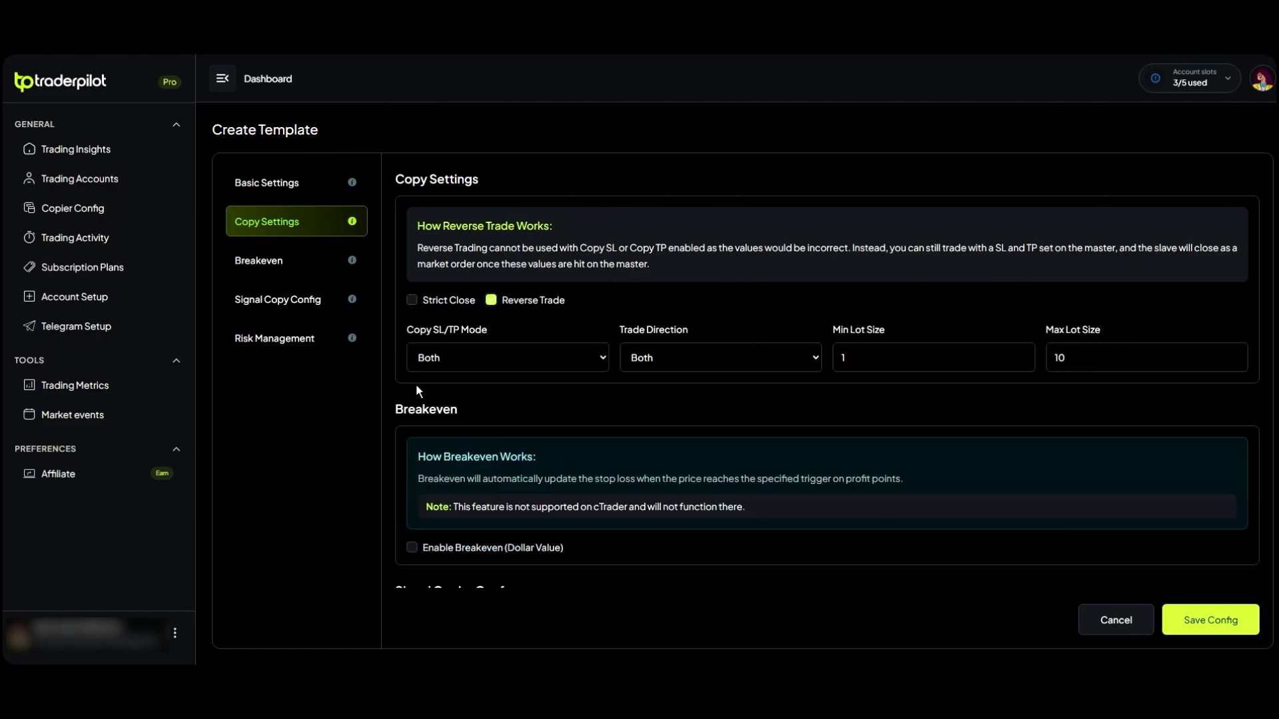
{"action": "left_click", "coordinate": [411, 301]}
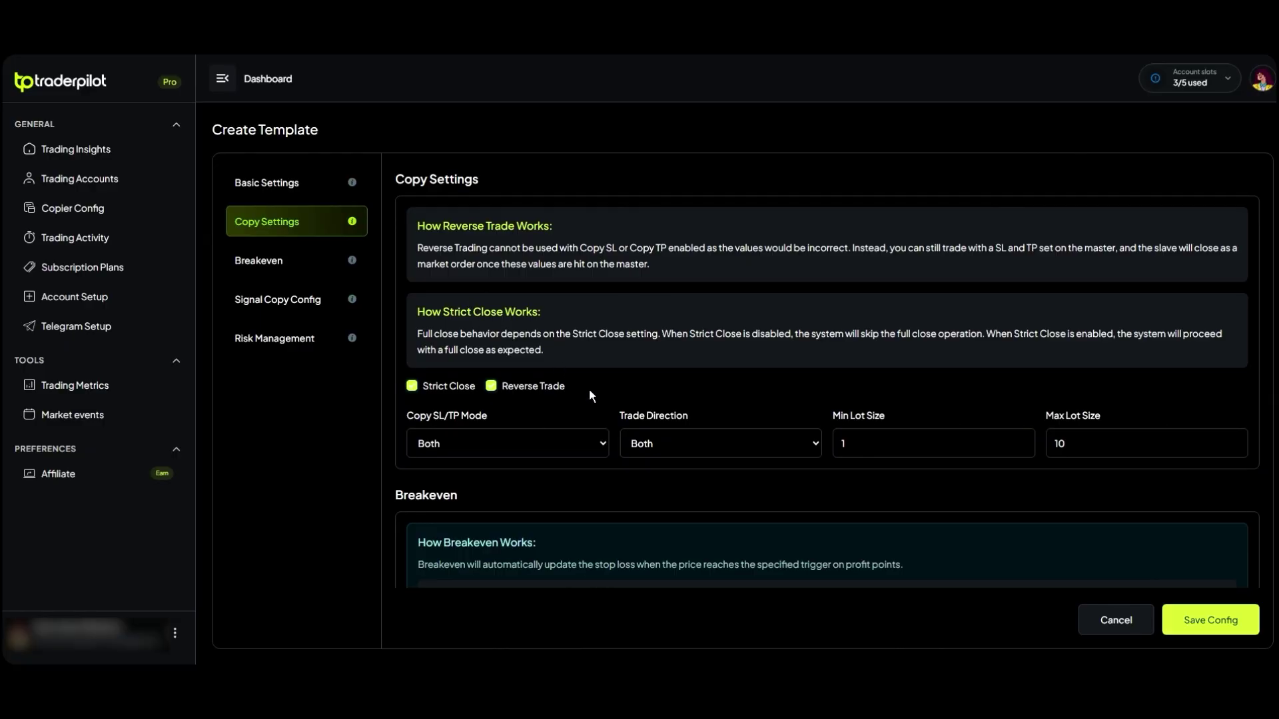
{"action": "scroll", "coordinate": [589, 389], "scroll_direction": "down", "scroll_amount": 2}
{"action": "left_click", "coordinate": [585, 332]}
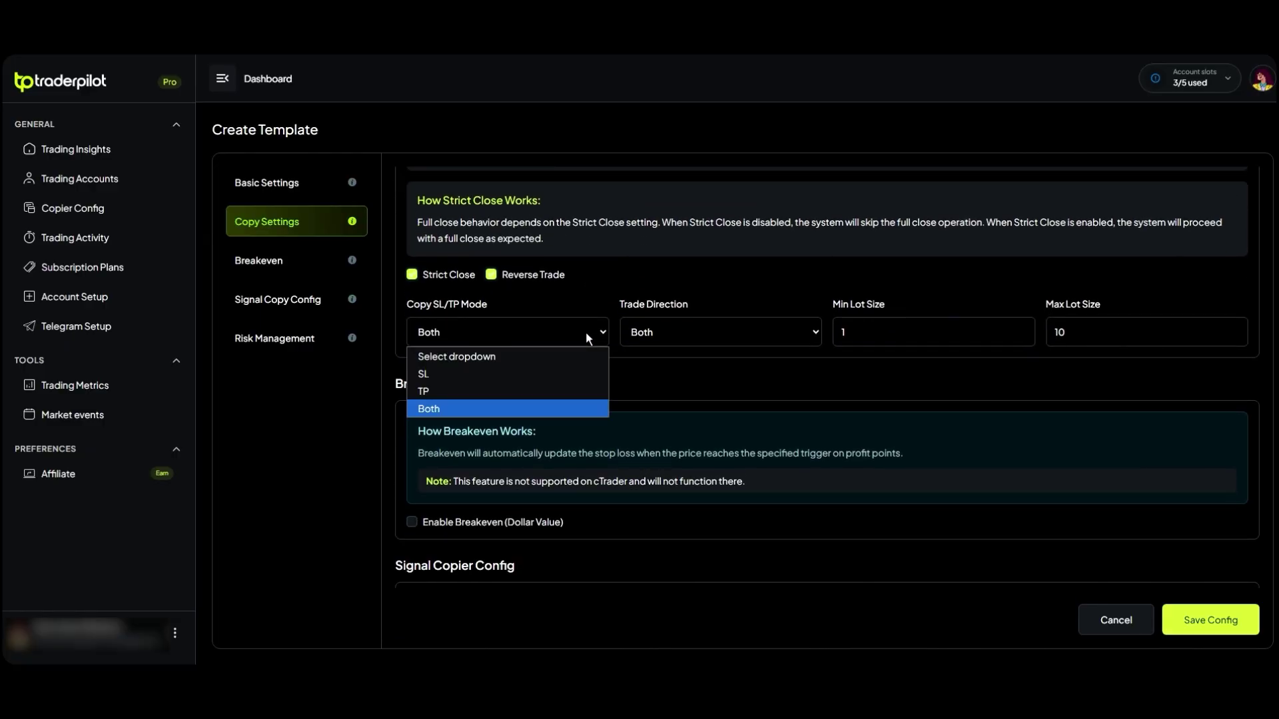
{"action": "left_click", "coordinate": [662, 332]}
{"action": "left_click", "coordinate": [752, 293]}
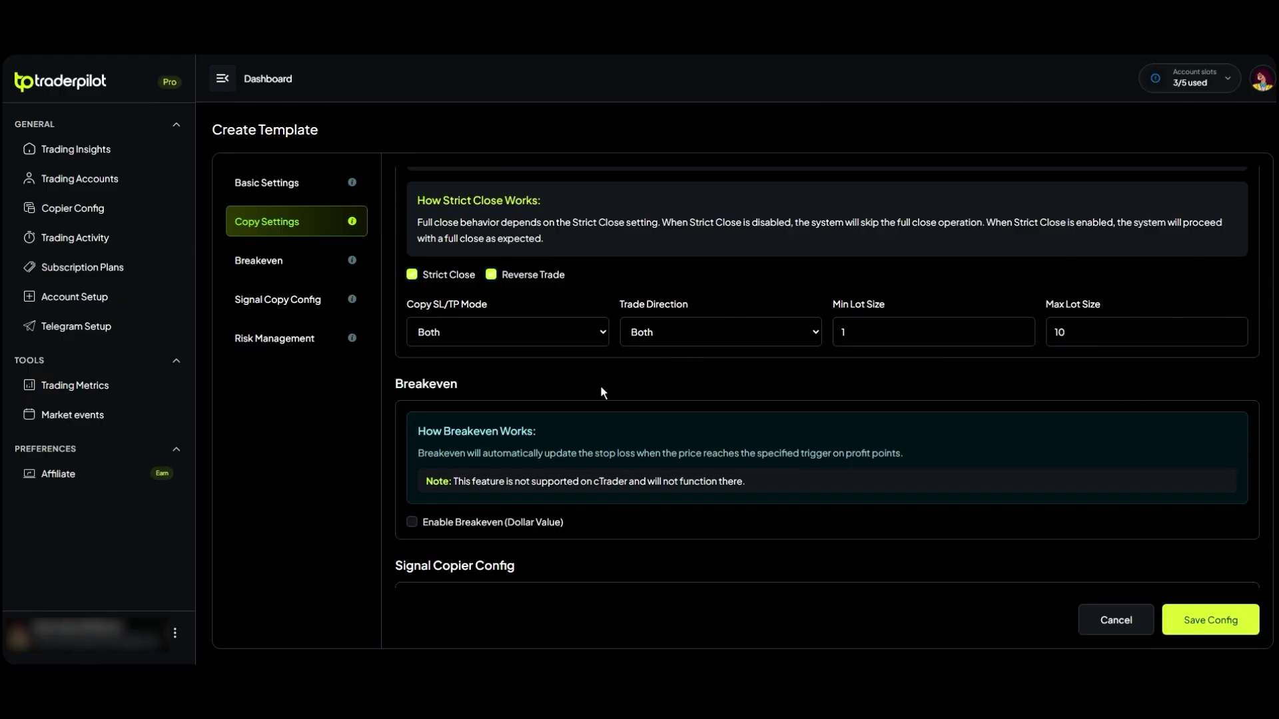
Enable Breakeven (Dollar Value) for the template and set the trigger points on profit to 10
{"action": "scroll", "coordinate": [484, 365], "scroll_direction": "down", "scroll_amount": 2}
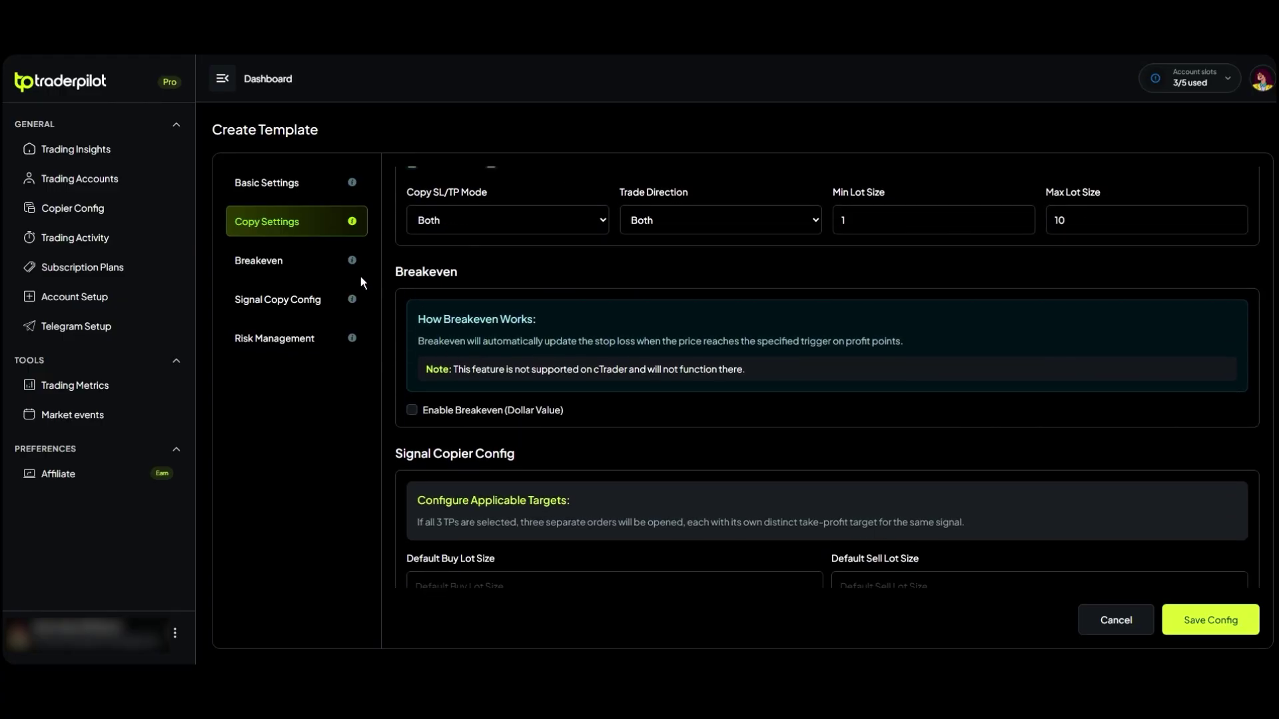
{"action": "left_click", "coordinate": [329, 277]}
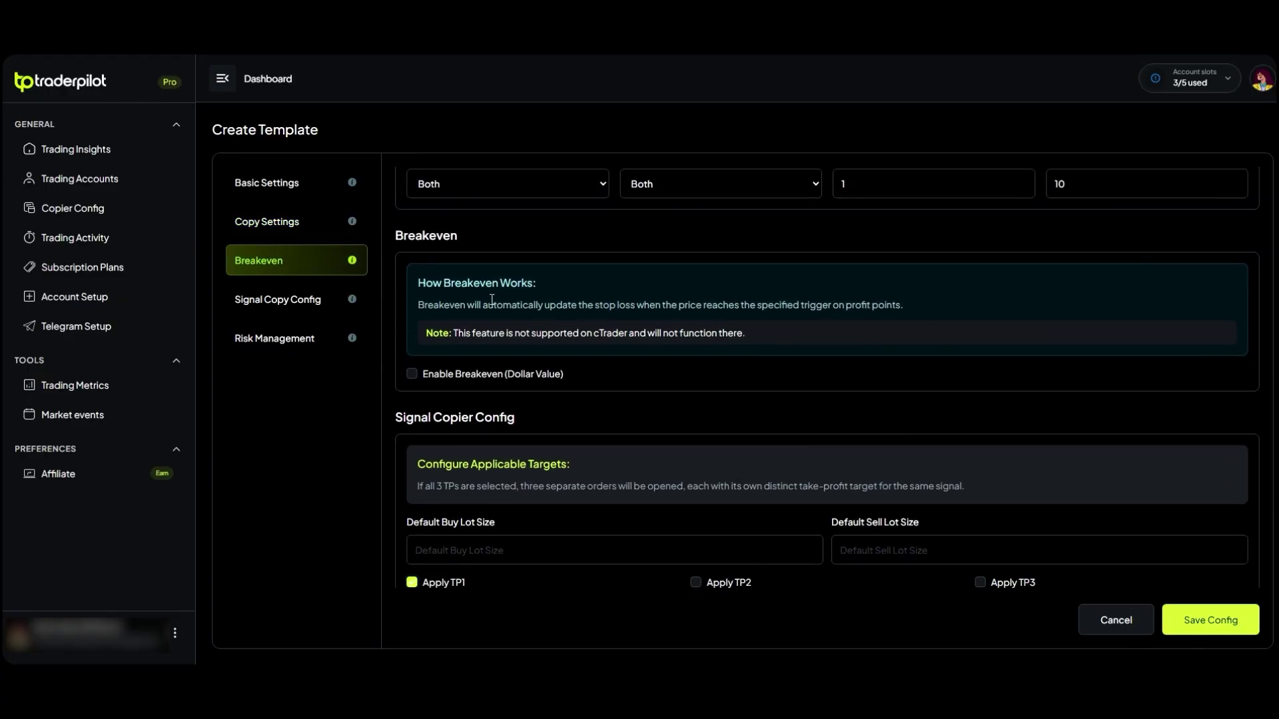
{"action": "left_click", "coordinate": [410, 377]}
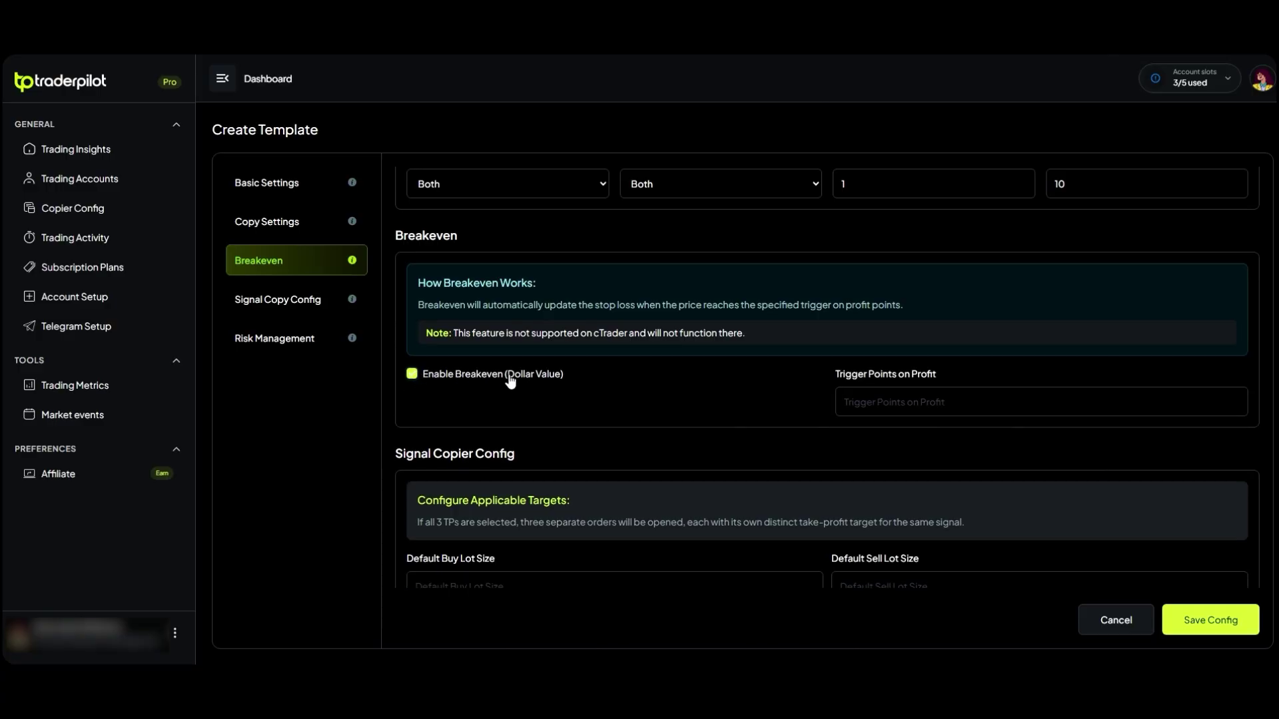
{"action": "left_click", "coordinate": [867, 403]}
{"action": "type", "text": "10"}
{"action": "scroll", "coordinate": [454, 407], "scroll_direction": "down", "scroll_amount": 2}
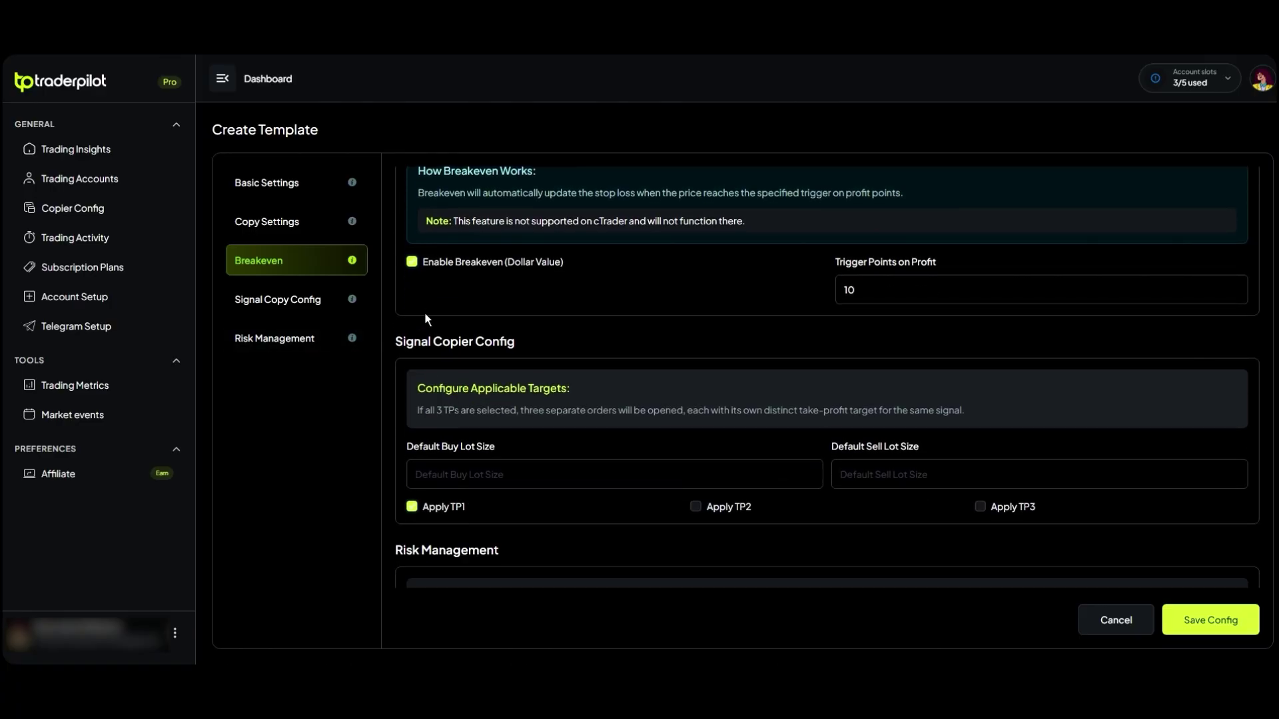
{"action": "scroll", "coordinate": [425, 313], "scroll_direction": "up", "scroll_amount": 2}
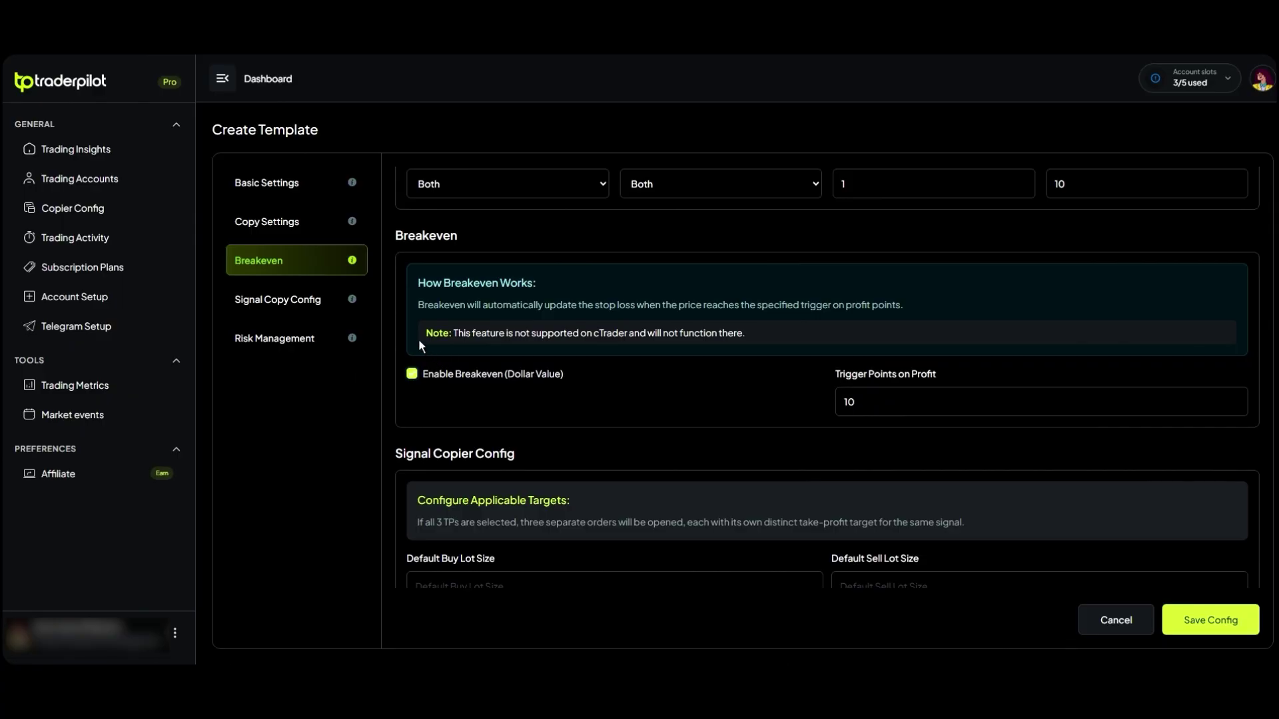
In the signal copier configuration, apply TP2 and TP3 in addition to TP1
{"action": "left_click", "coordinate": [277, 299]}
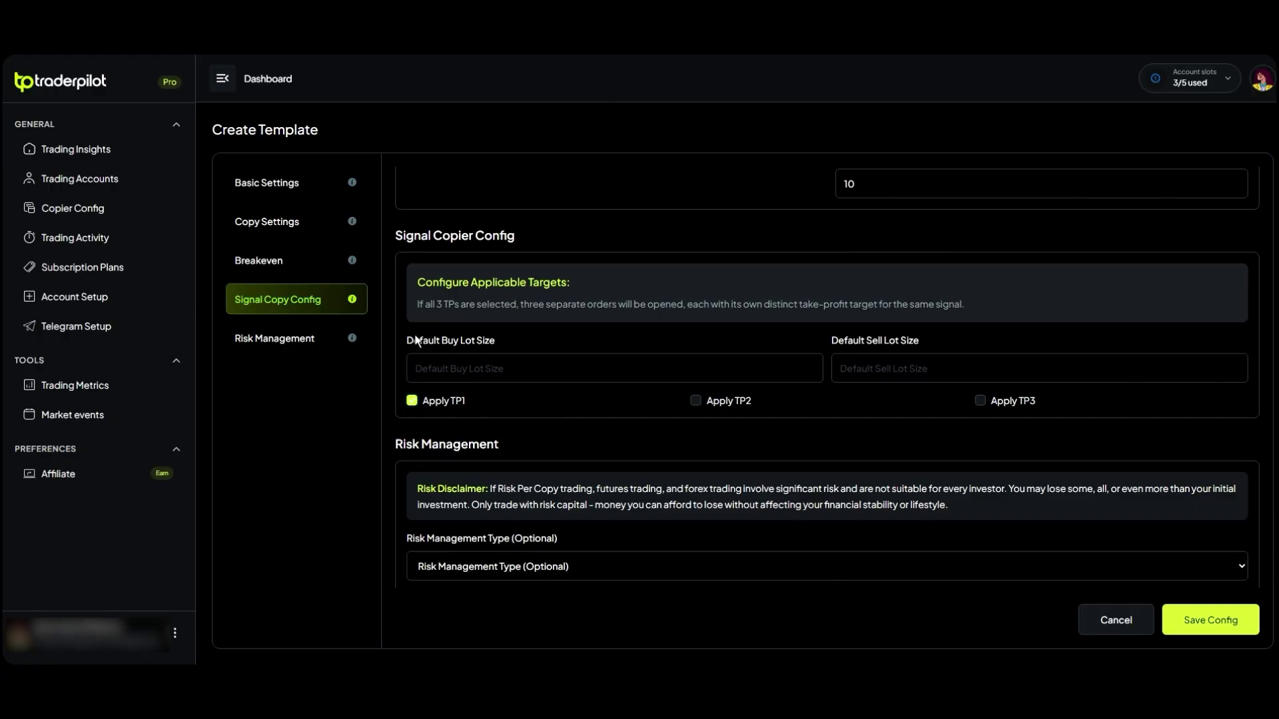
{"action": "left_click_drag", "start_coordinate": [400, 339], "coordinate": [490, 343]}
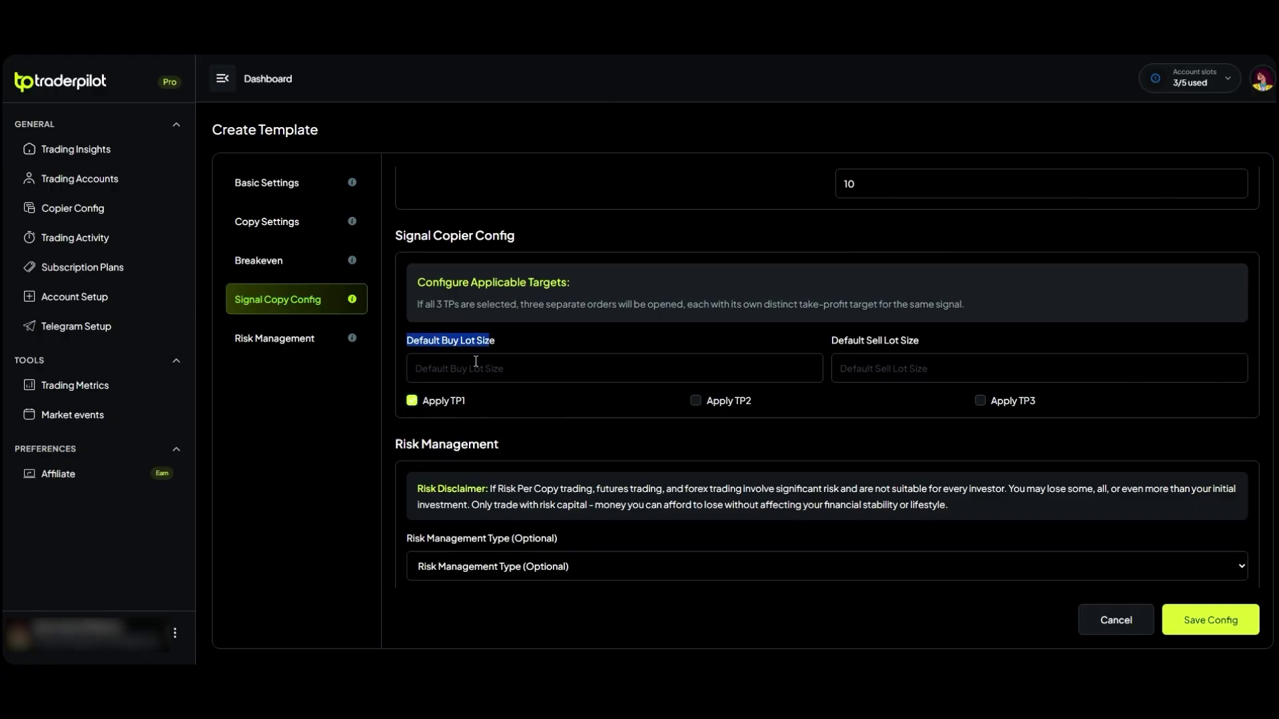
{"action": "left_click_drag", "start_coordinate": [829, 341], "coordinate": [927, 334]}
{"action": "left_click", "coordinate": [926, 334]}
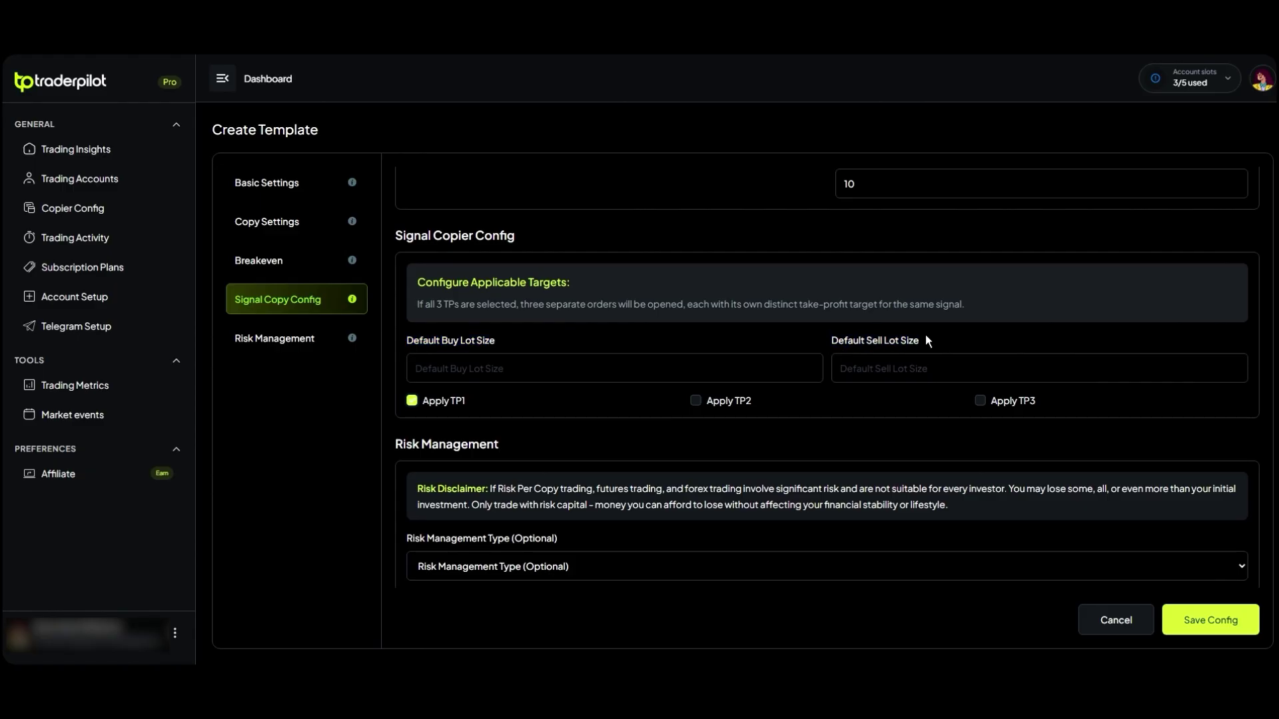
{"action": "left_click", "coordinate": [696, 402]}
{"action": "left_click", "coordinate": [979, 401]}
Set both the default buy lot size and the default sell lot size to 0.1
{"action": "left_click", "coordinate": [625, 373]}
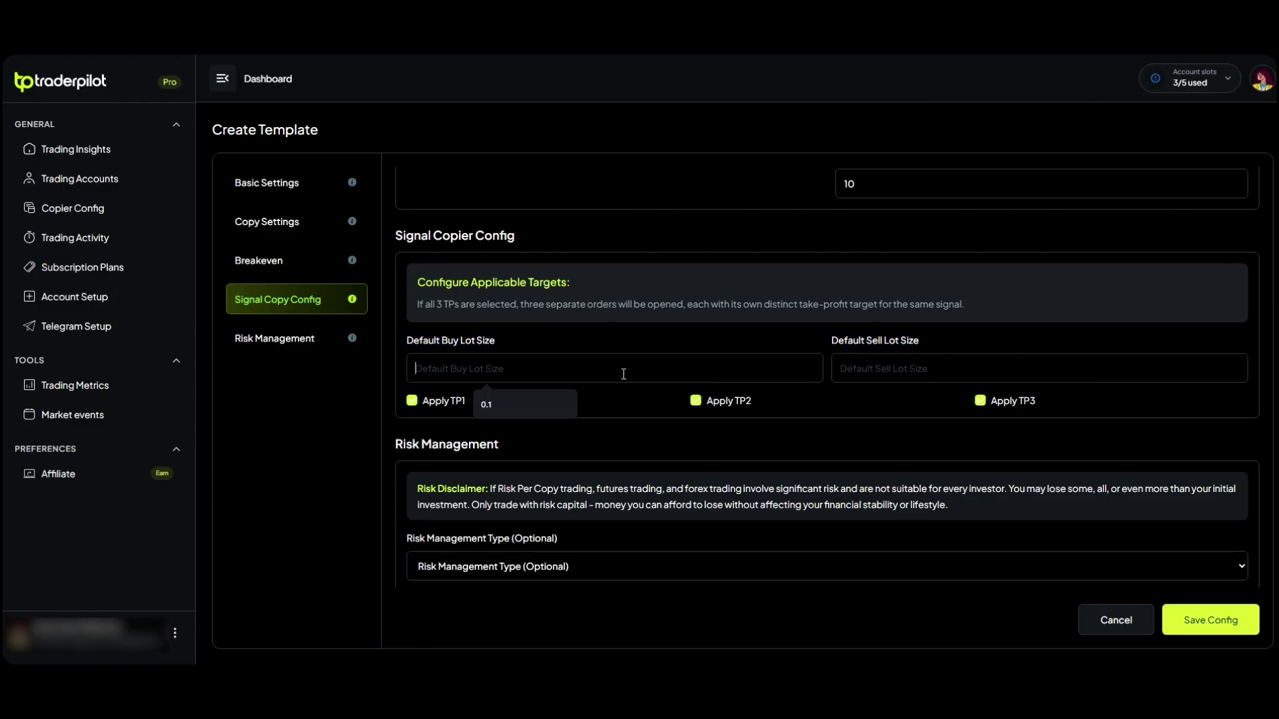
{"action": "left_click", "coordinate": [520, 402]}
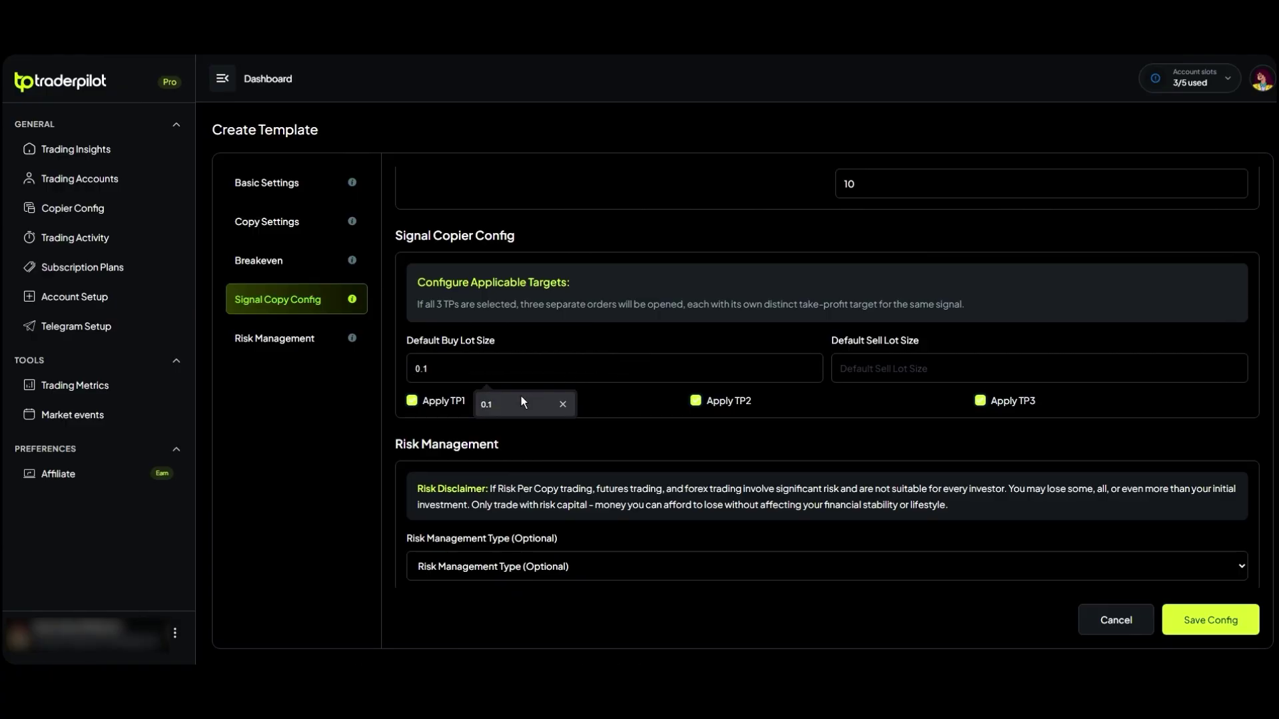
{"action": "left_click", "coordinate": [859, 372]}
{"action": "left_click", "coordinate": [895, 397]}
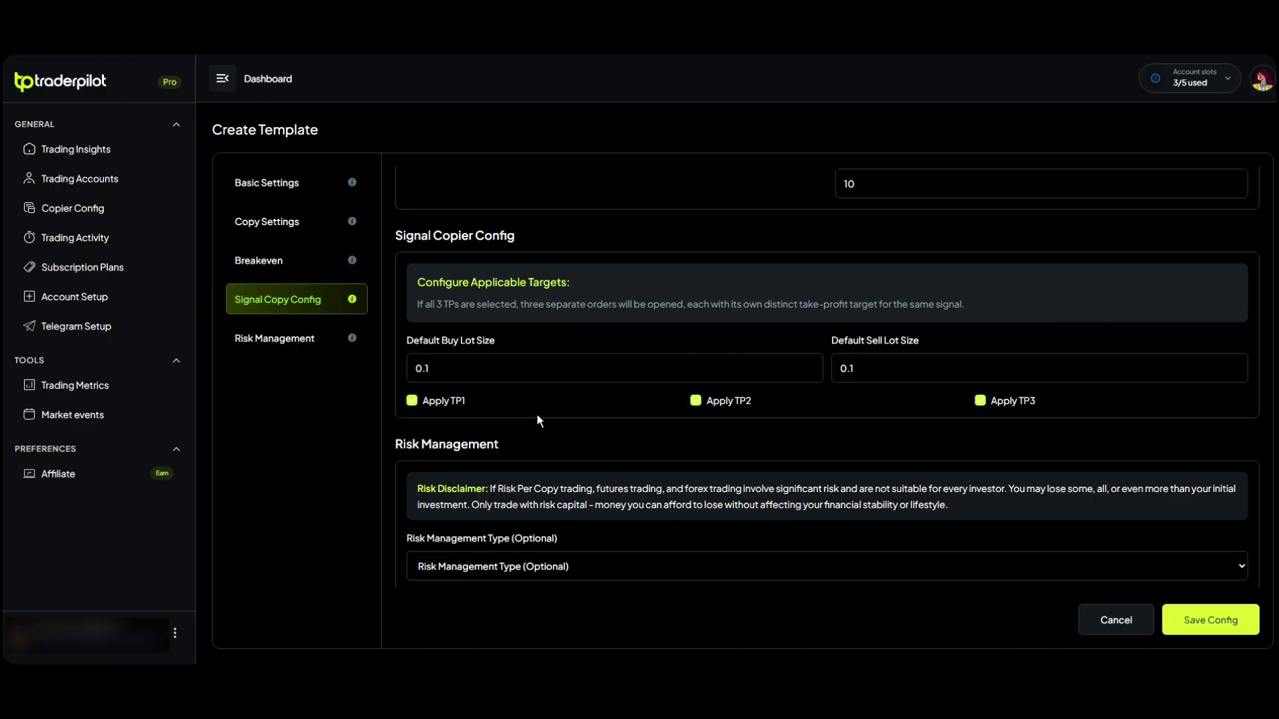
Set the template's risk management type to Fixed % Risk
{"action": "left_click", "coordinate": [317, 343]}
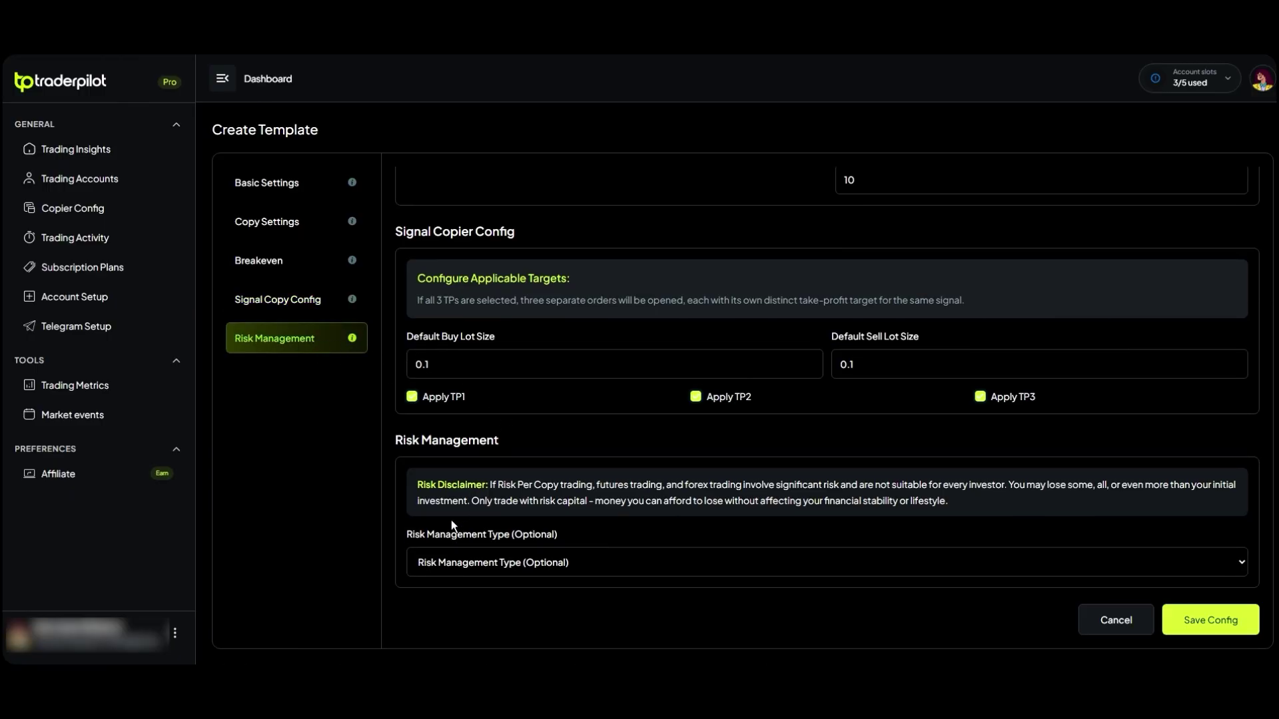
{"action": "left_click", "coordinate": [465, 559]}
{"action": "left_click", "coordinate": [479, 558]}
{"action": "left_click", "coordinate": [497, 565]}
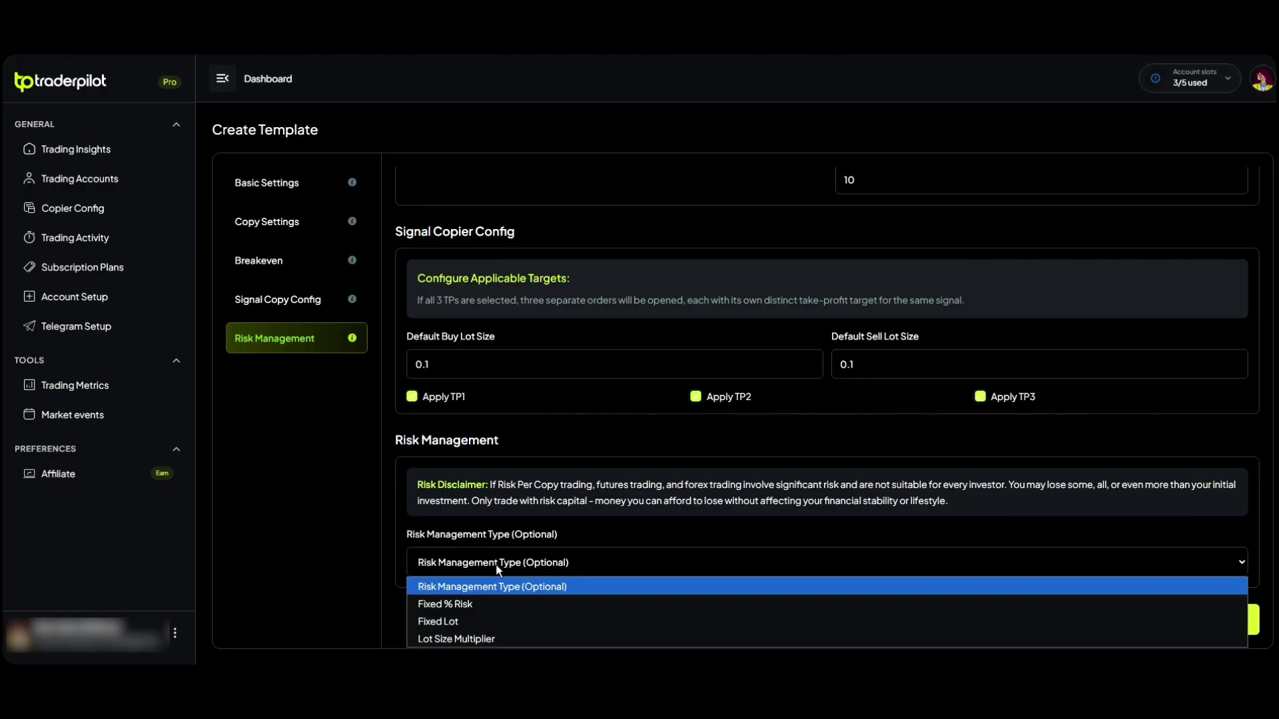
{"action": "left_click", "coordinate": [509, 604]}
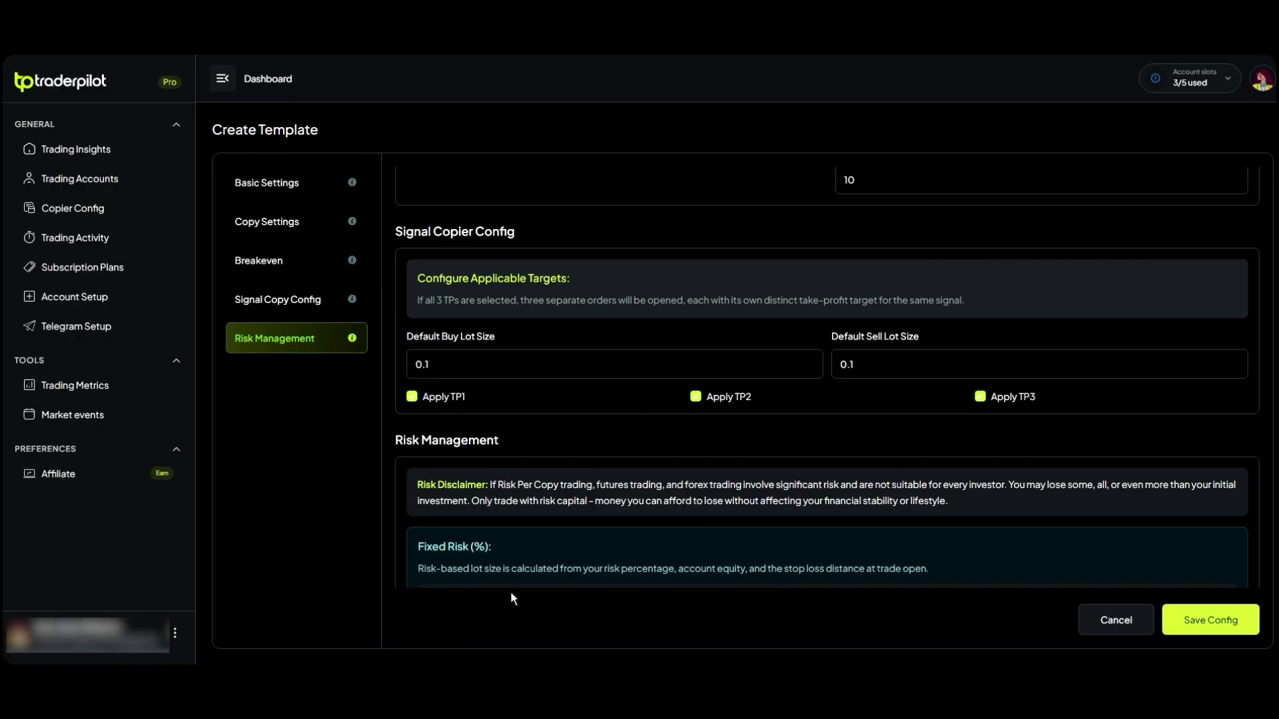
Set the risk percentage for the Fixed % Risk type to 0.02
{"action": "scroll", "coordinate": [566, 506], "scroll_direction": "down", "scroll_amount": 2}
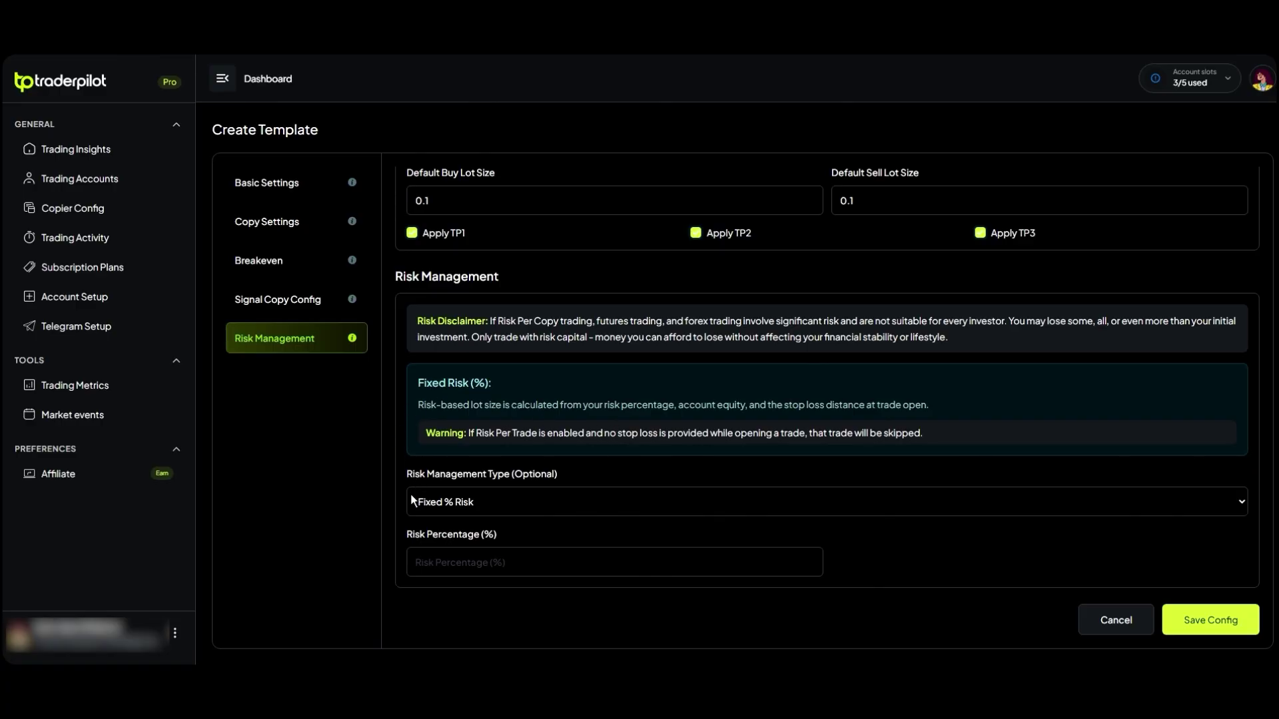
{"action": "left_click", "coordinate": [436, 565]}
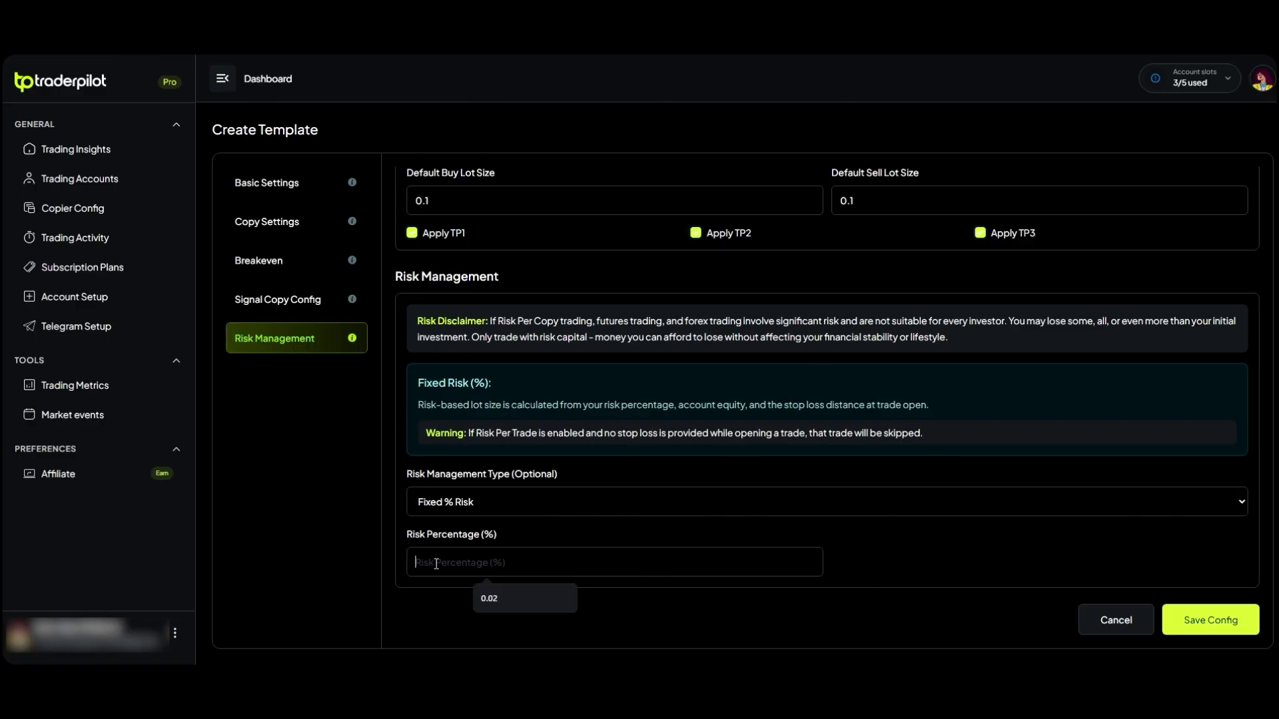
{"action": "left_click", "coordinate": [498, 595]}
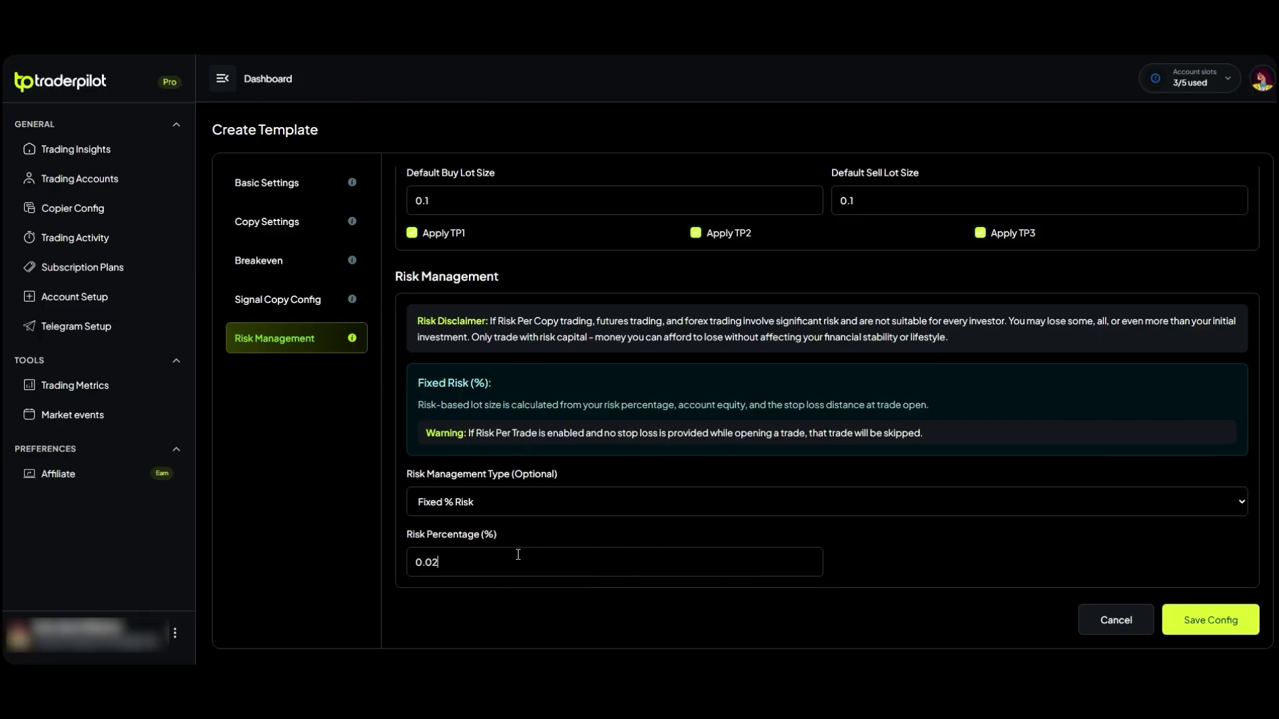
Switch the risk management type to Fixed Lot and set the fixed lot size first to 0.2, ending at 0.10
{"action": "left_click", "coordinate": [488, 507]}
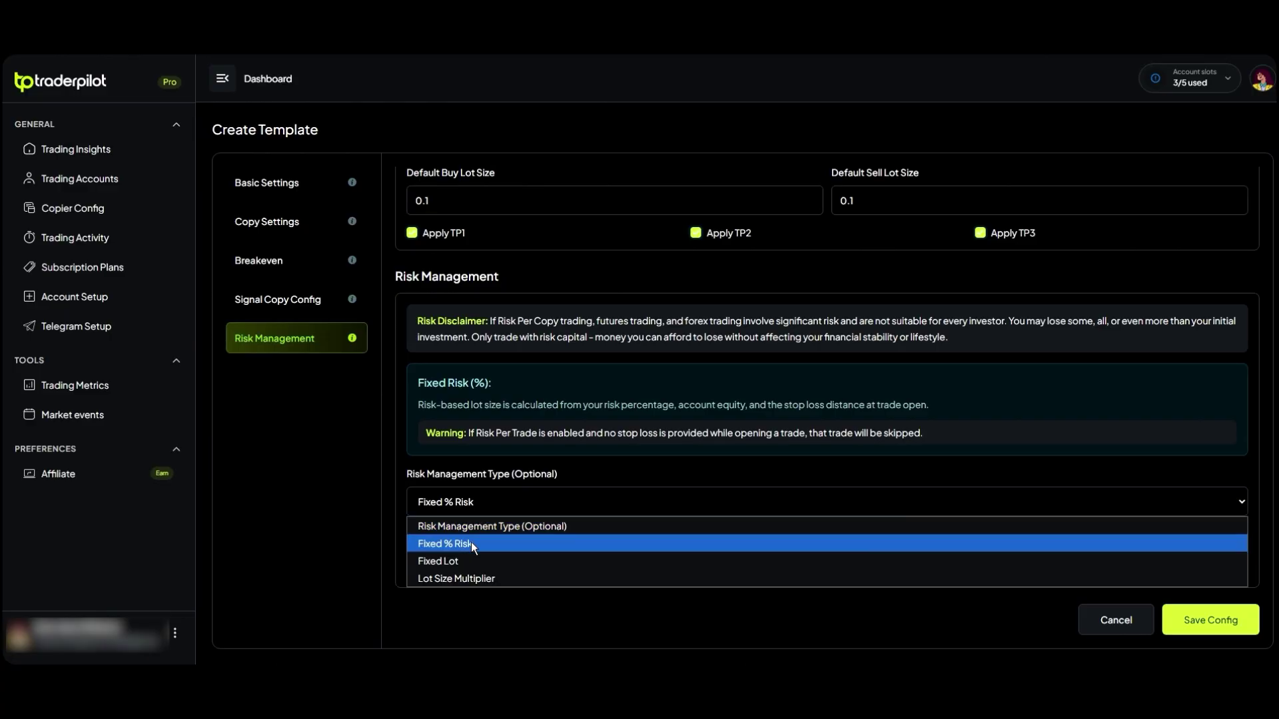
{"action": "left_click", "coordinate": [453, 558]}
{"action": "scroll", "coordinate": [619, 525], "scroll_direction": "down", "scroll_amount": 1}
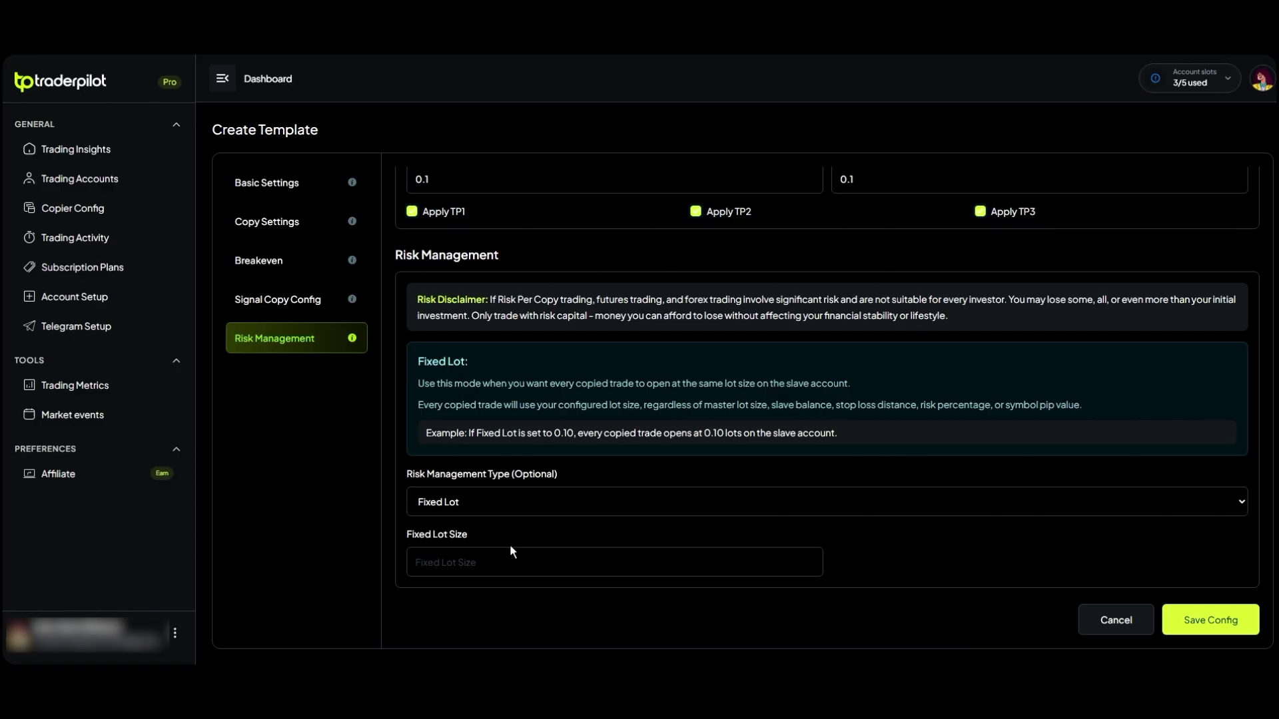
{"action": "left_click", "coordinate": [490, 562]}
{"action": "type", "text": "0.2"}
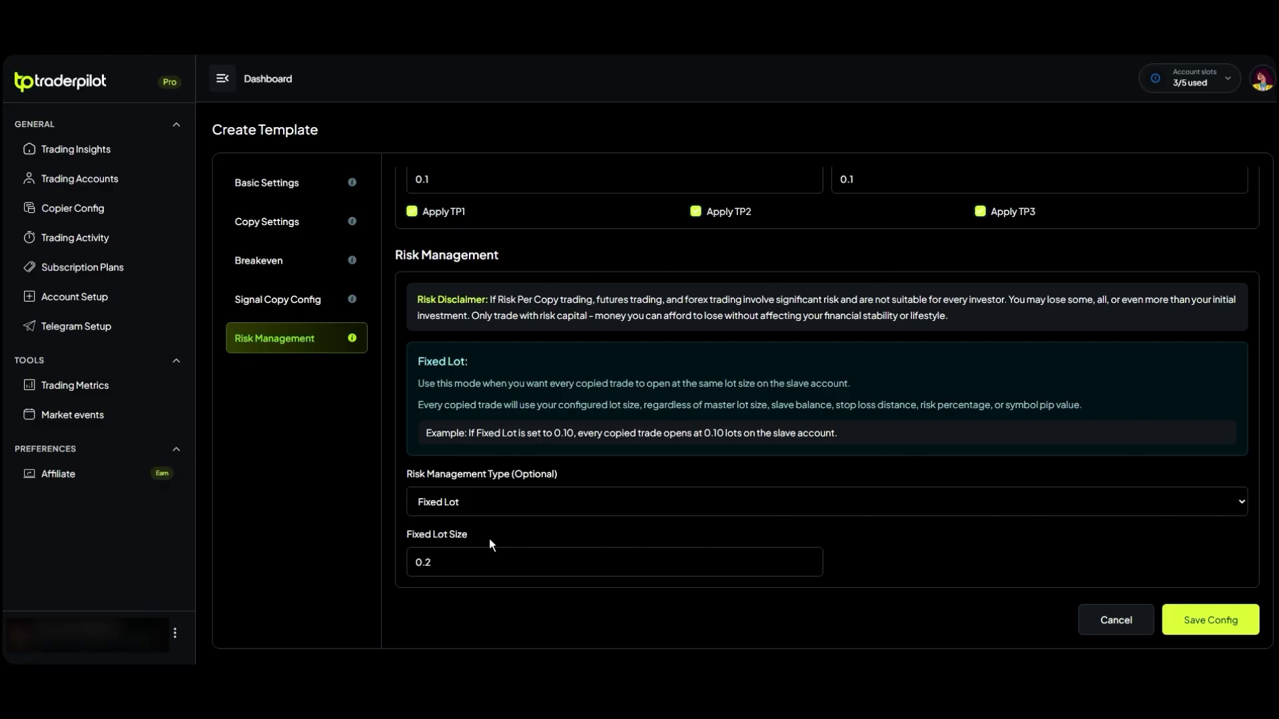
{"action": "key", "text": "BackSpace"}
{"action": "type", "text": "10"}
Change the template's risk management type to Lot Size Multiplier
{"action": "left_click", "coordinate": [493, 509]}
{"action": "left_click", "coordinate": [473, 574]}
{"action": "scroll", "coordinate": [555, 486], "scroll_direction": "down", "scroll_amount": 1}
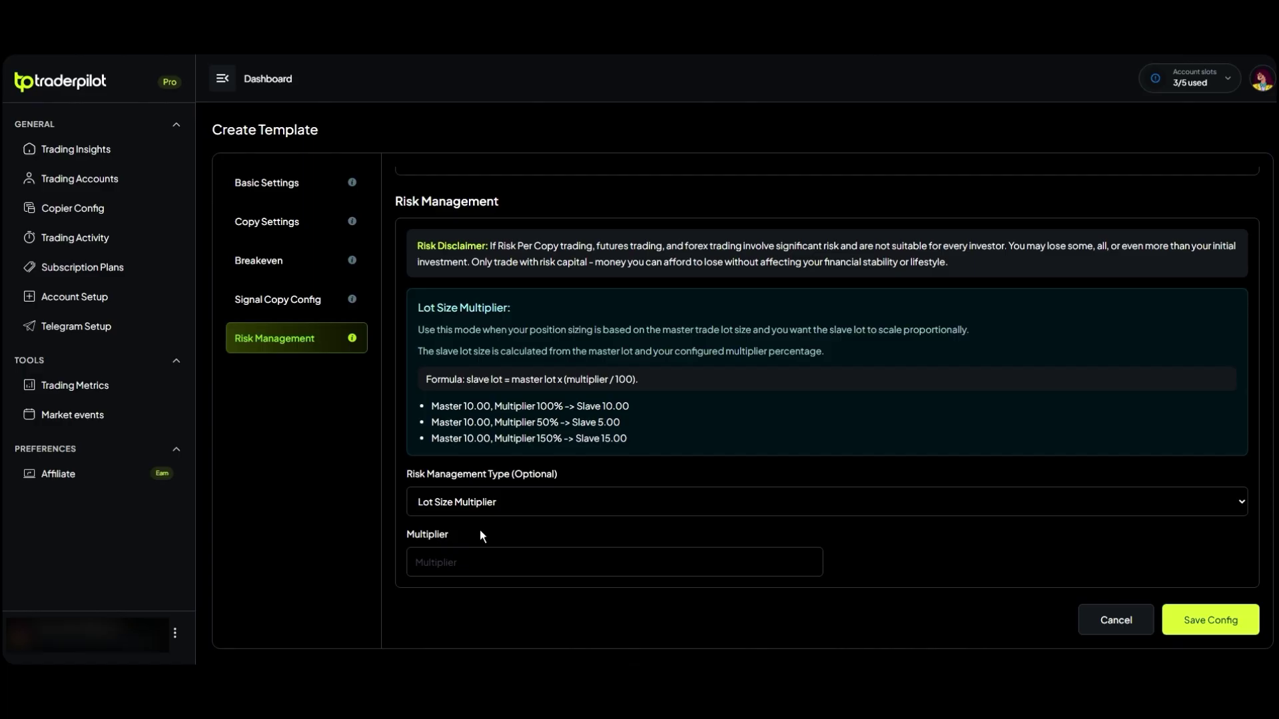
{"action": "left_click", "coordinate": [443, 563]}
Examine the Lot Size Multiplier examples showing how the 100%, 50% and 150% multipliers scale the master lot to the slave lot
{"action": "left_click_drag", "start_coordinate": [634, 402], "coordinate": [431, 408]}
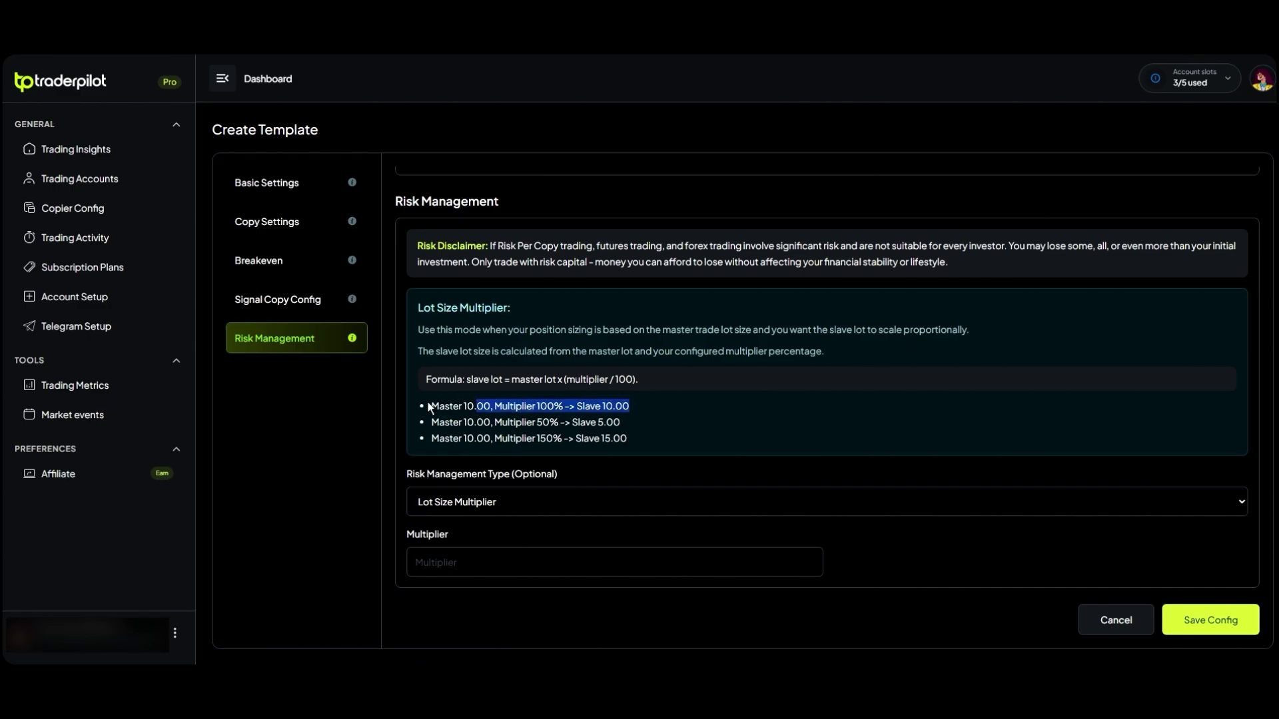
{"action": "left_click", "coordinate": [433, 407]}
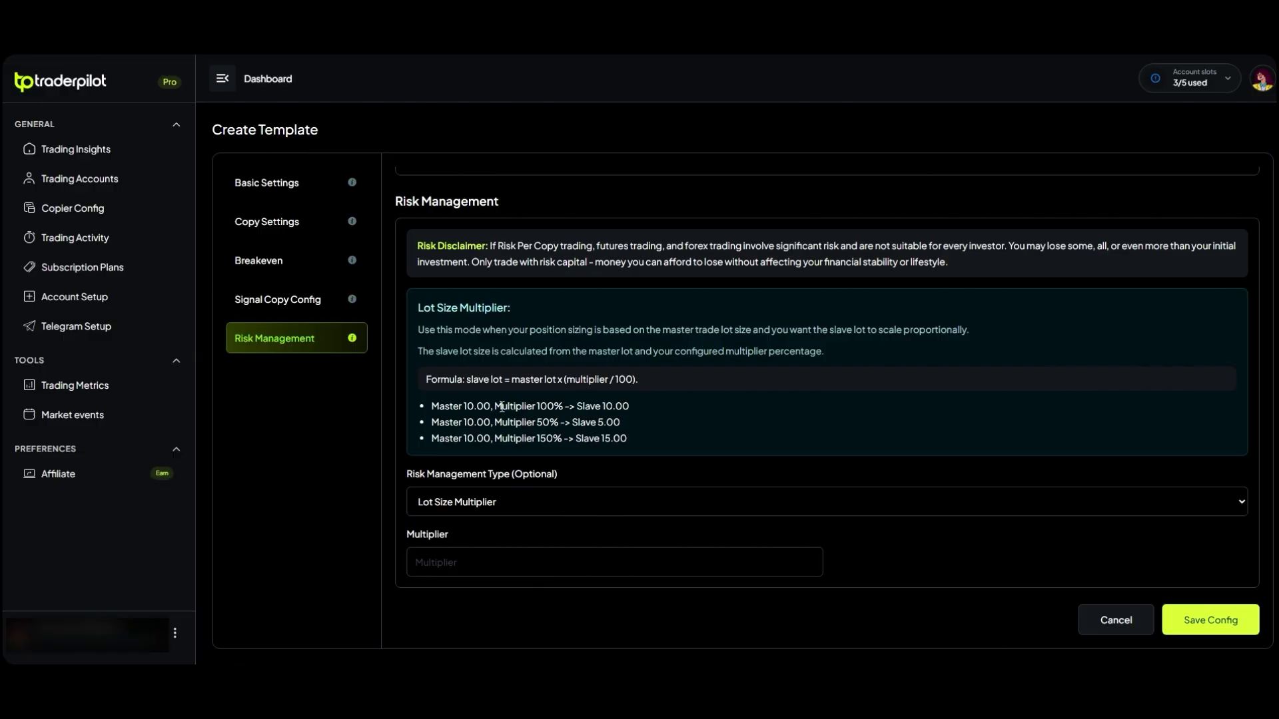
{"action": "left_click_drag", "start_coordinate": [576, 407], "coordinate": [632, 405]}
{"action": "left_click", "coordinate": [634, 404]}
{"action": "left_click_drag", "start_coordinate": [431, 421], "coordinate": [622, 419]}
{"action": "left_click", "coordinate": [601, 421]}
{"action": "left_click", "coordinate": [446, 441]}
{"action": "left_click_drag", "start_coordinate": [496, 439], "coordinate": [624, 439]}
{"action": "left_click", "coordinate": [615, 437]}
Set the lot size multiplier to 100 and save the copier config template
{"action": "left_click", "coordinate": [471, 563]}
{"action": "type", "text": "100"}
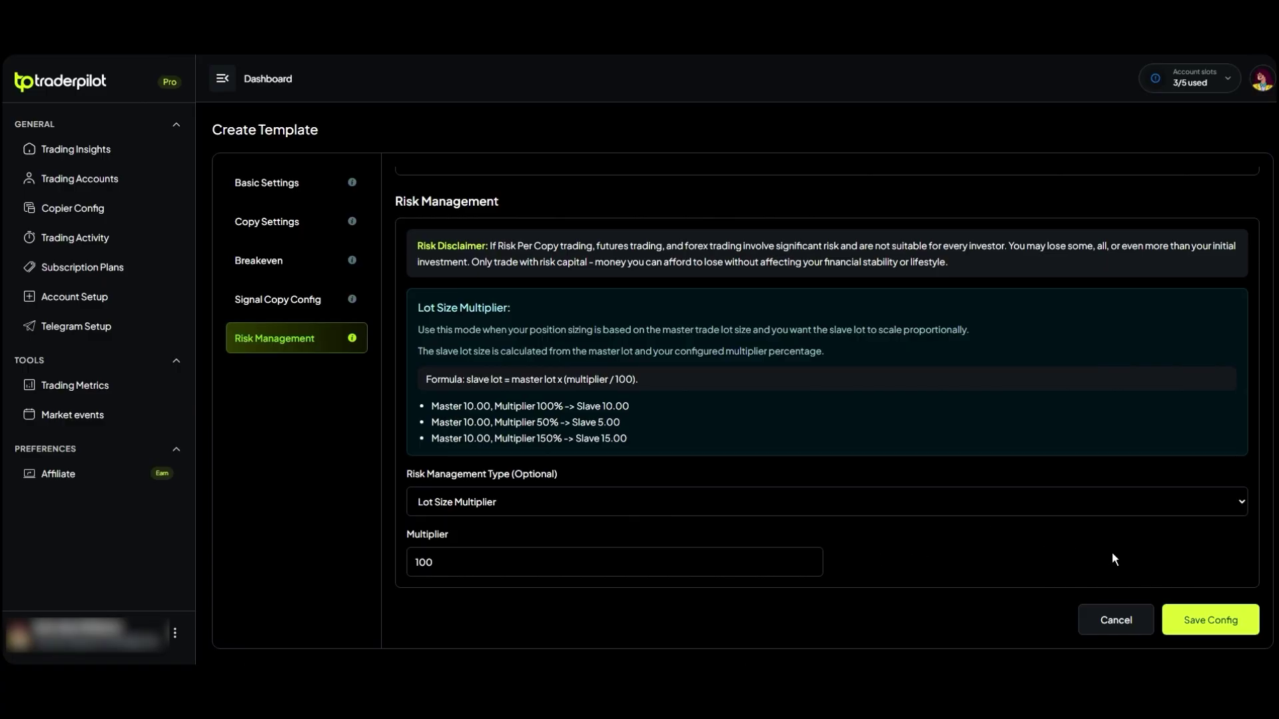
{"action": "left_click", "coordinate": [1197, 621]}
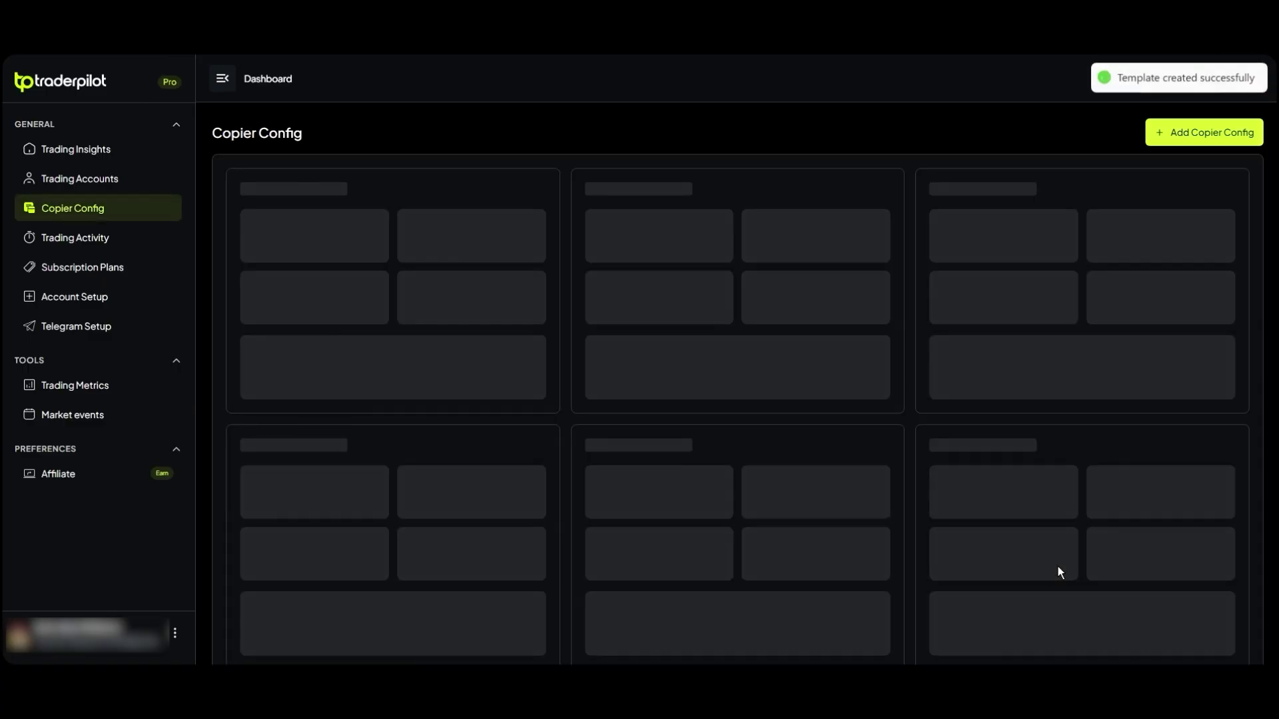